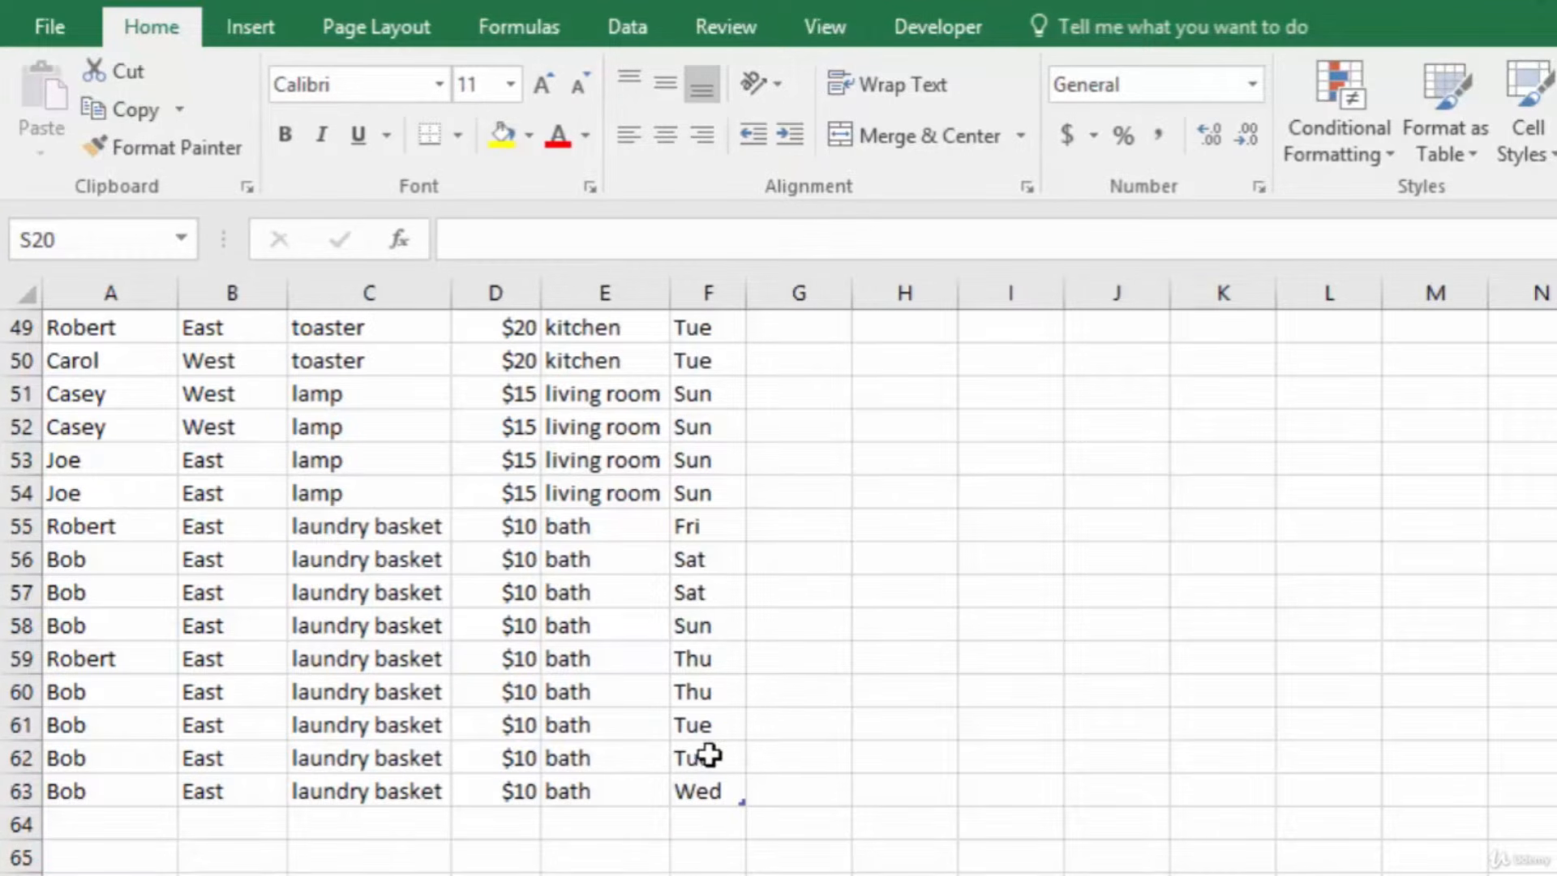
# Create a PivotTable from the SalesReps table and place it on a new worksheet.
pyautogui.scroll(16, 1396, 829)
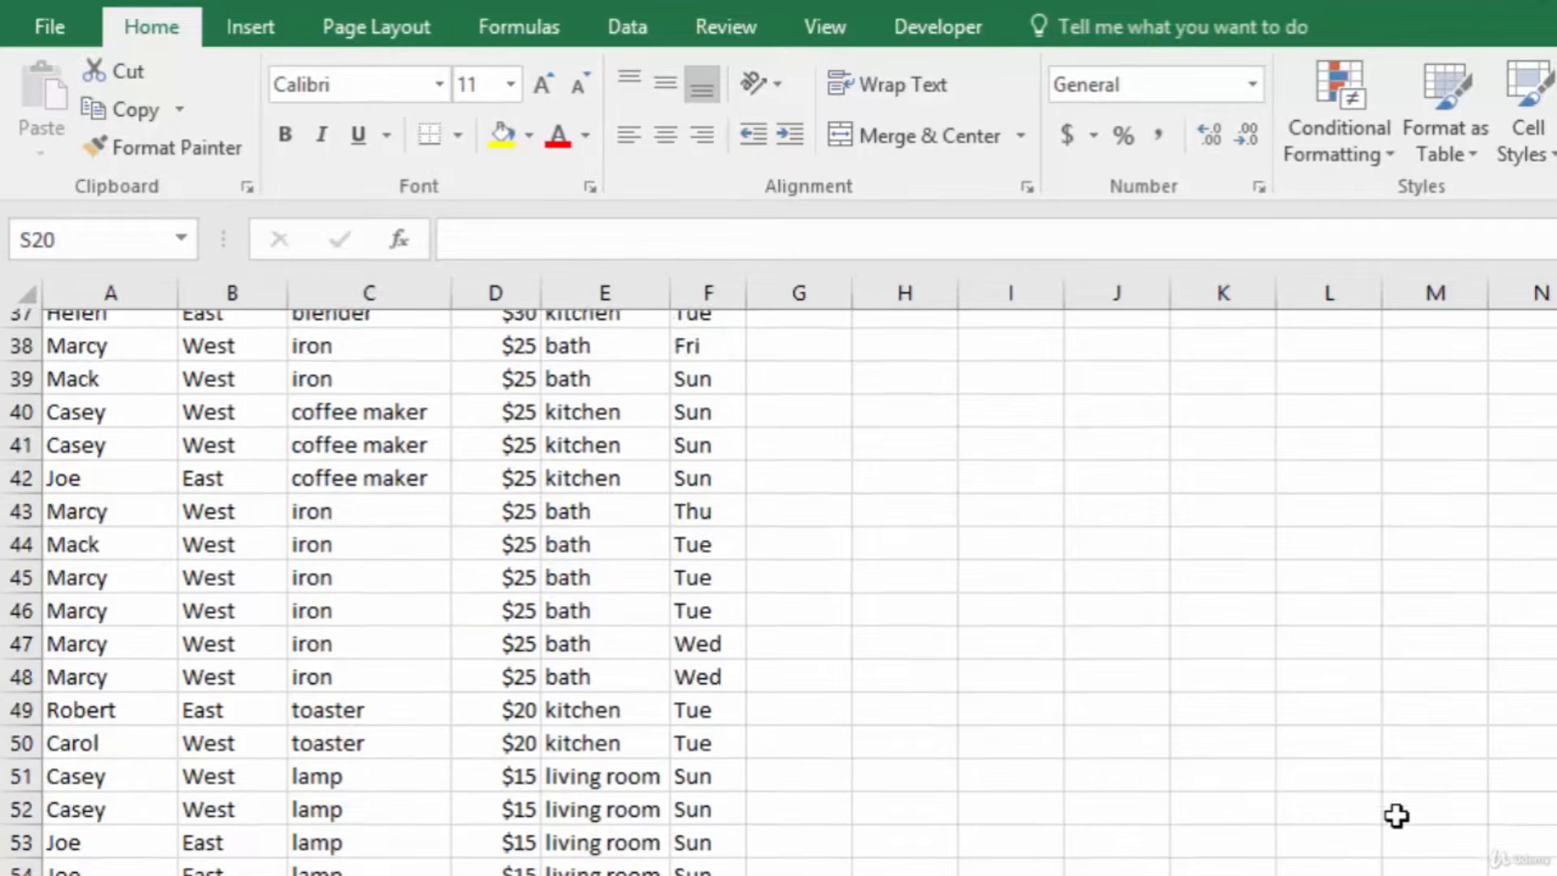
pyautogui.click(338, 690)
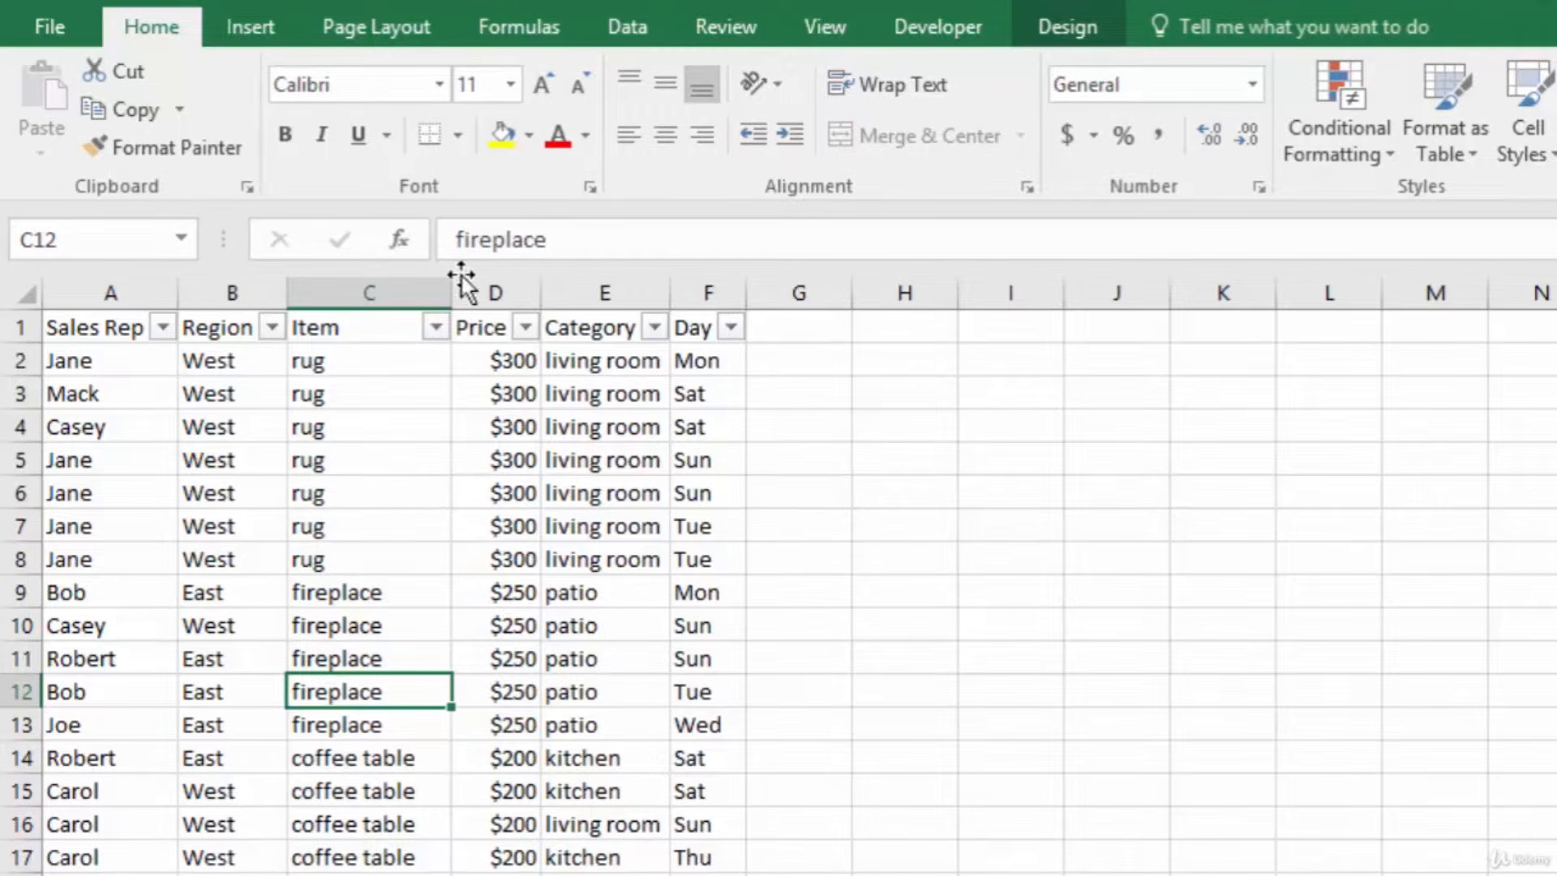
pyautogui.click(252, 23)
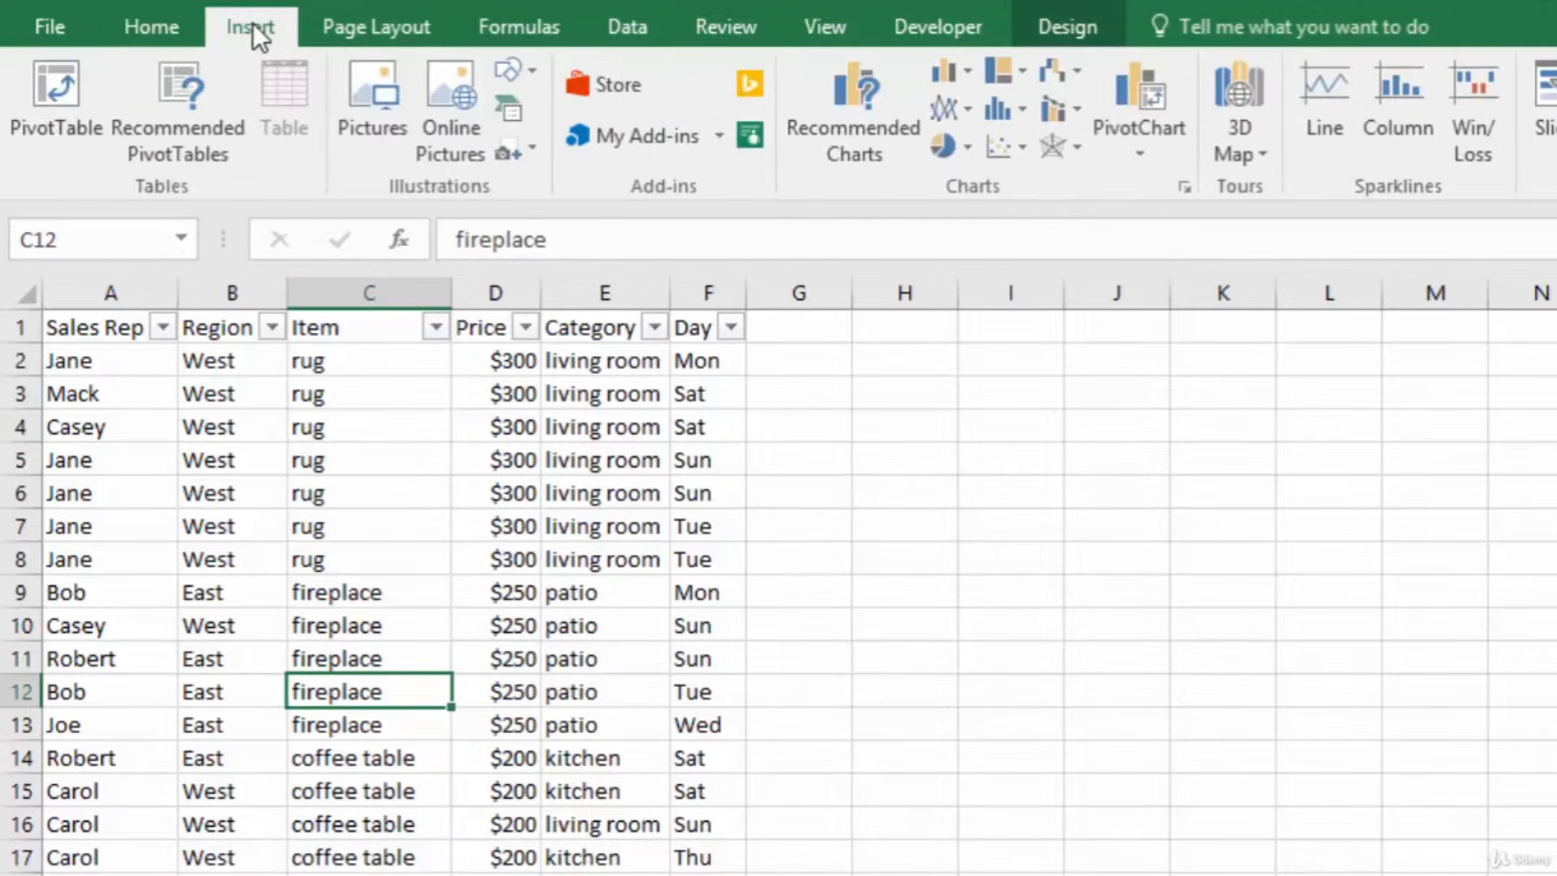
pyautogui.click(53, 98)
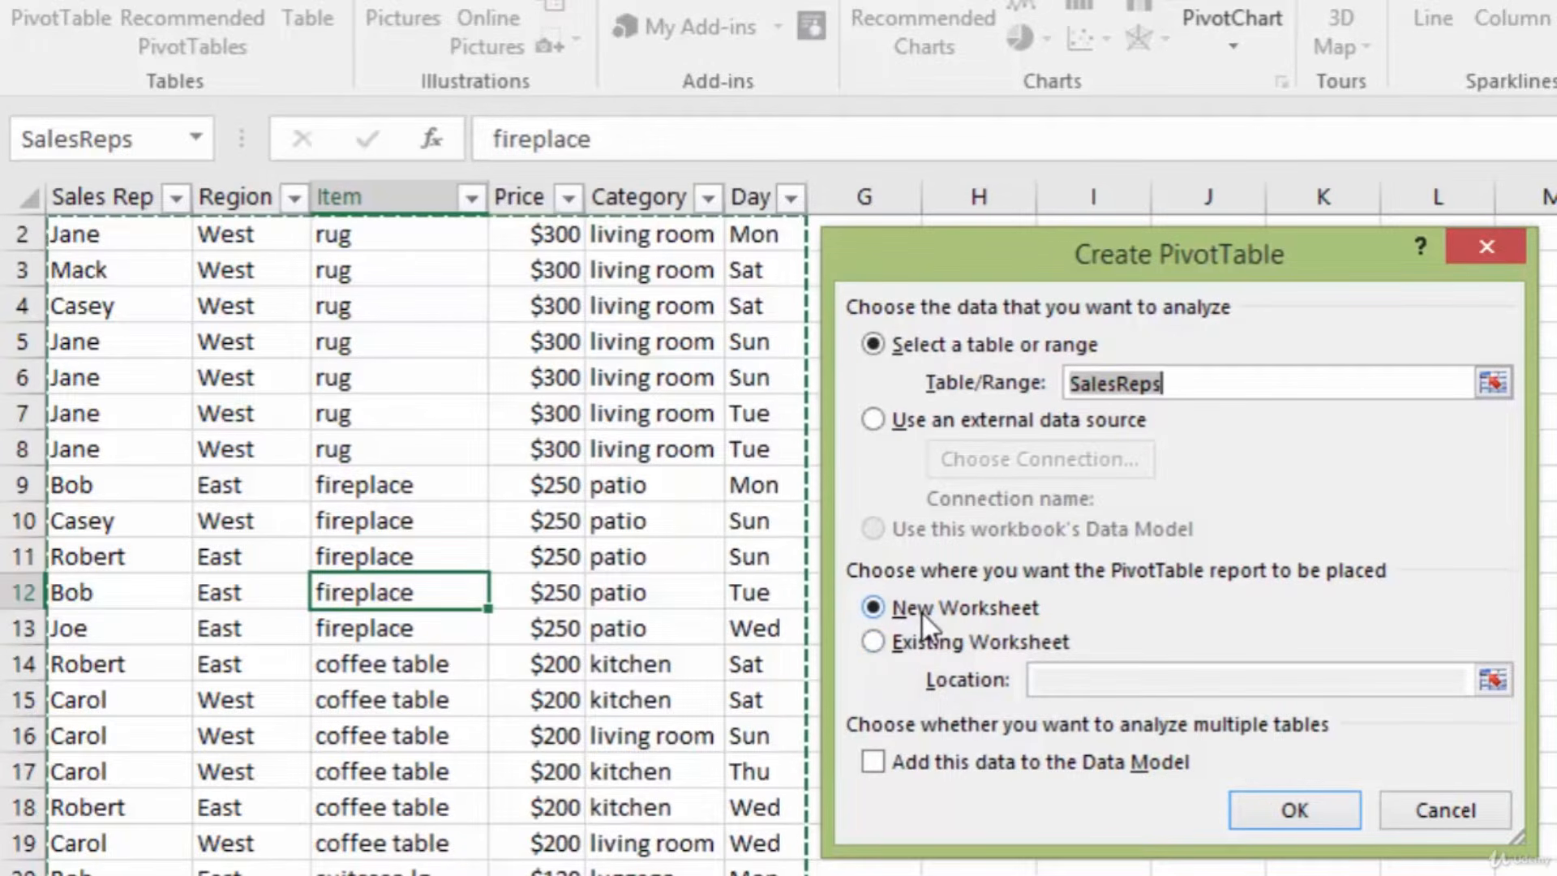
pyautogui.click(1298, 812)
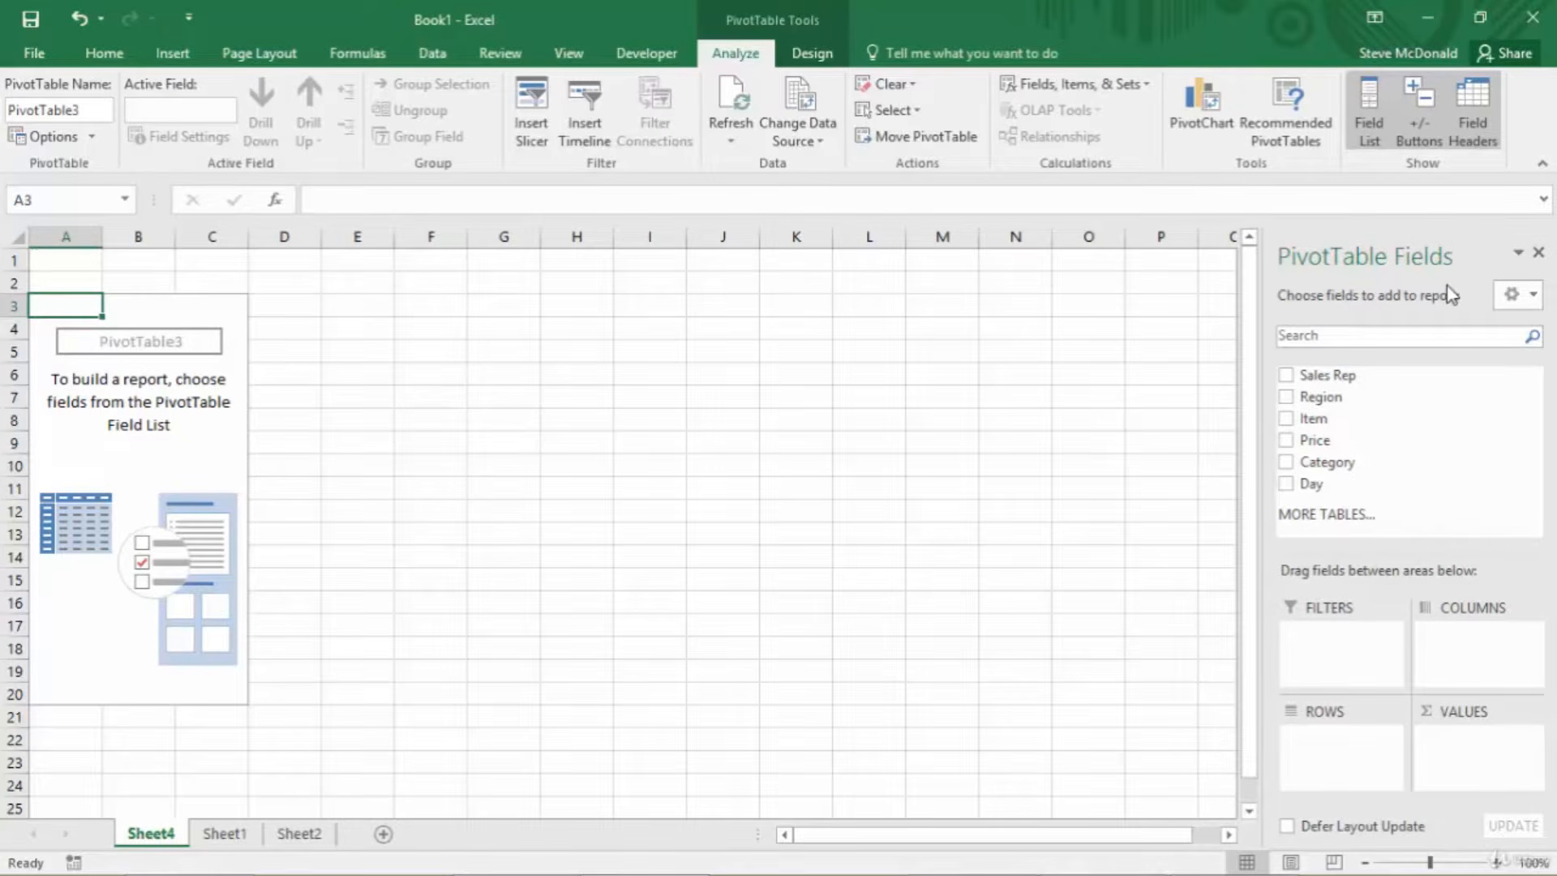
# Try the Day field in the PivotTable's Values area, check it against the source data, and remove it from the report.
pyautogui.click(386, 365)
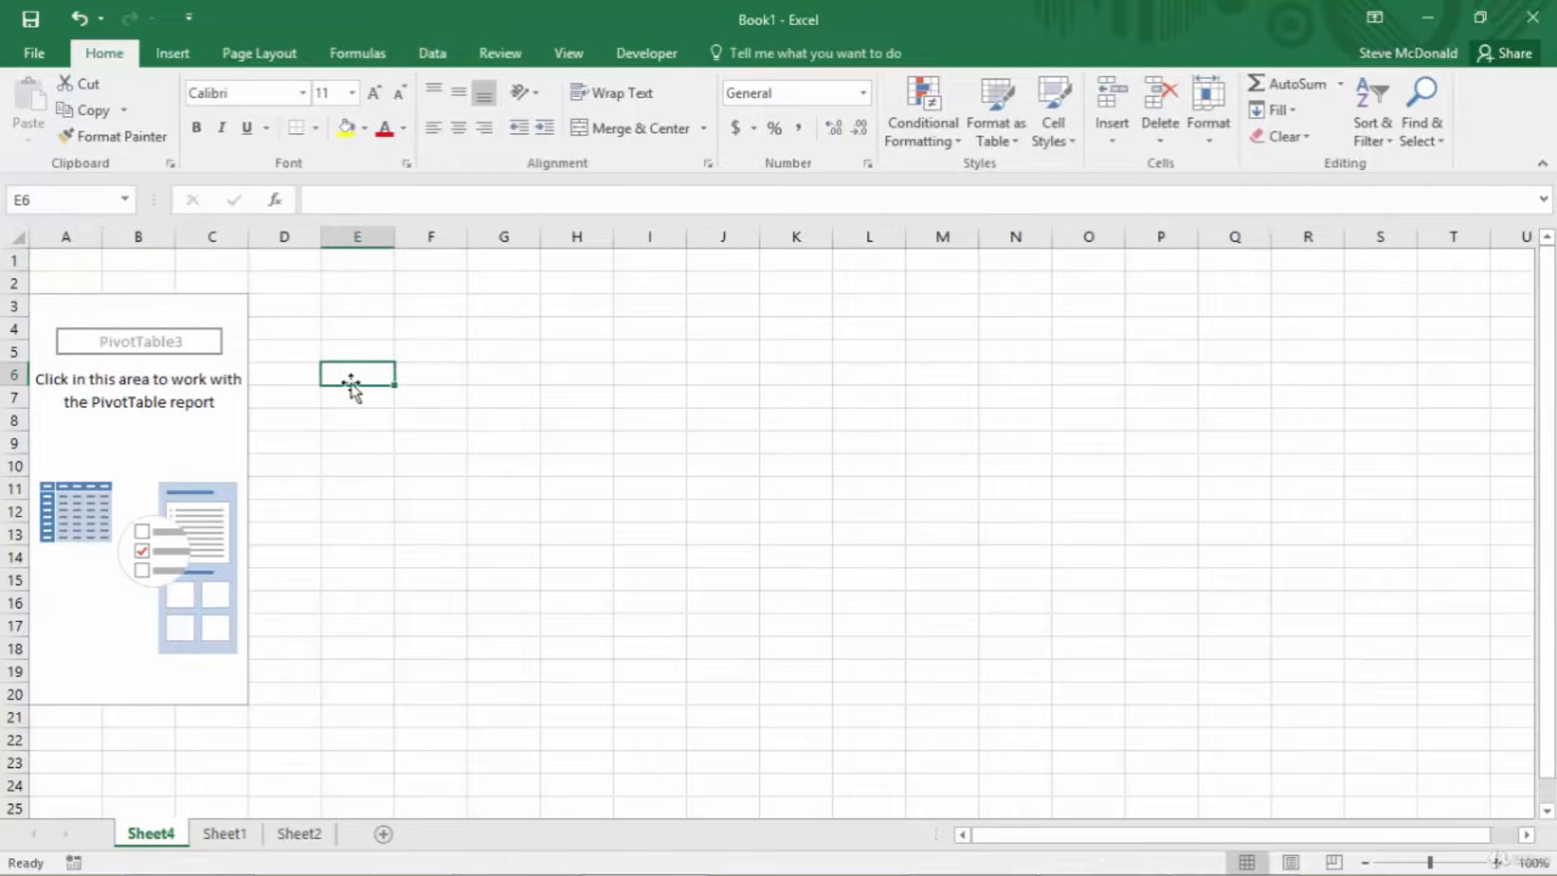
pyautogui.click(54, 305)
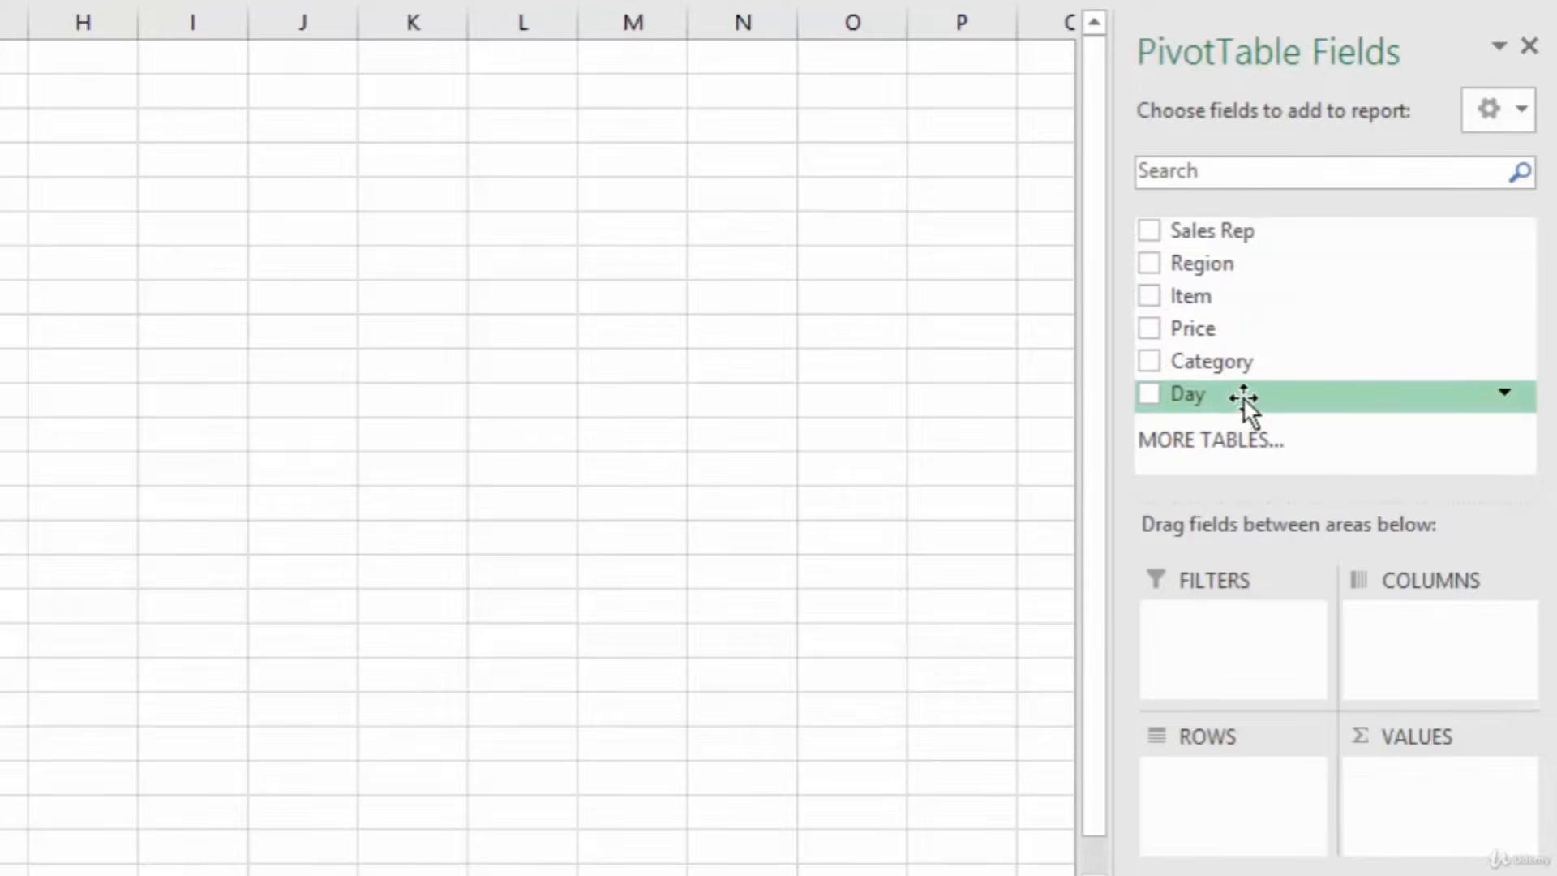
pyautogui.moveTo(1243, 396); pyautogui.dragTo(1556, 373)
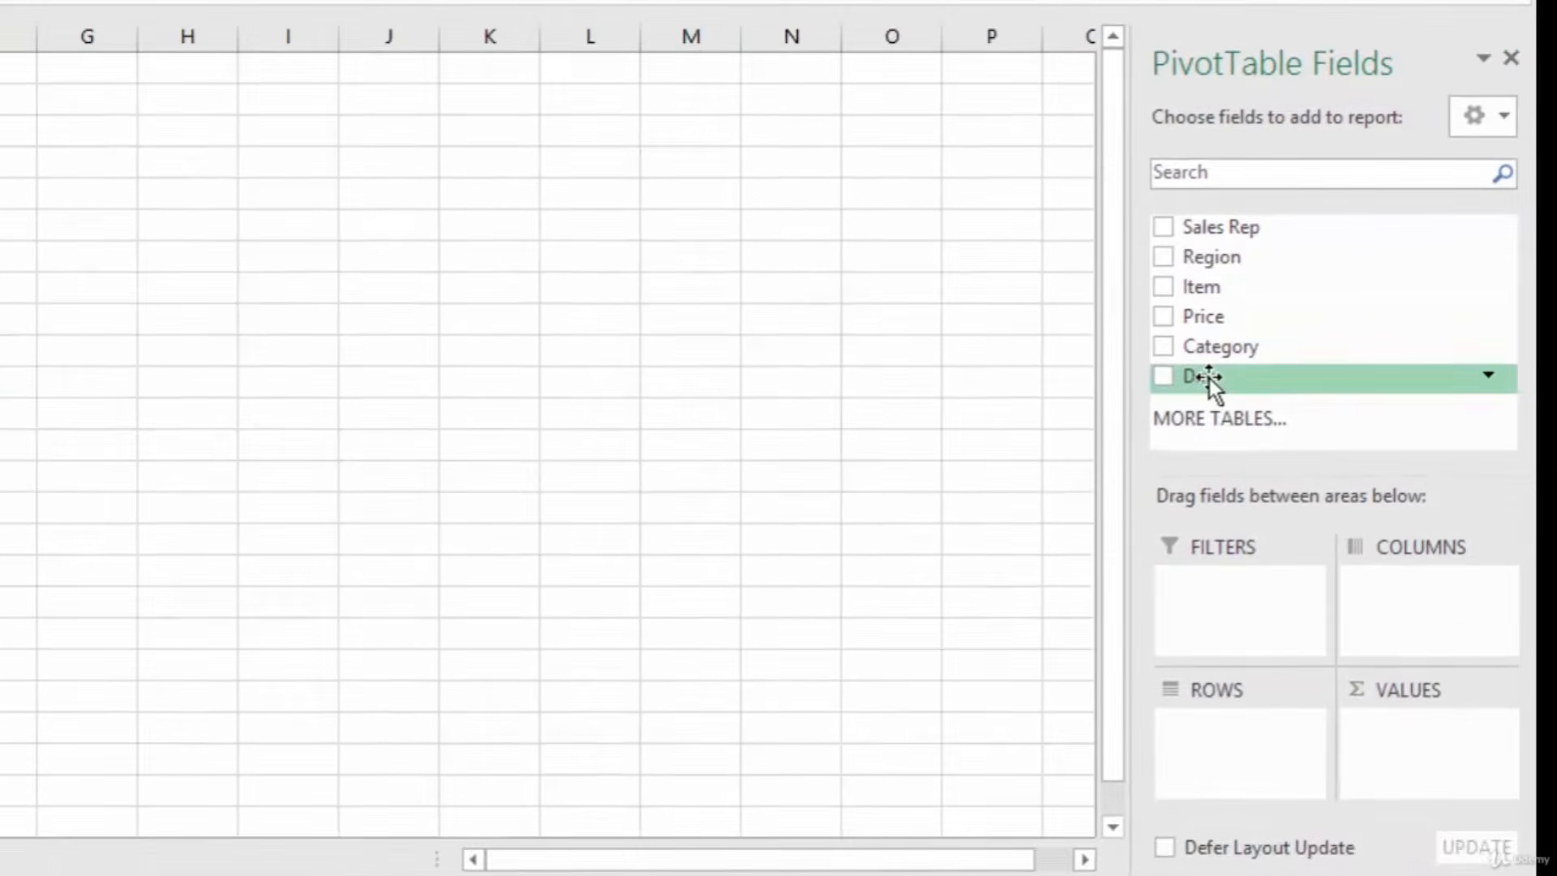
pyautogui.moveTo(1209, 378); pyautogui.dragTo(1406, 731)
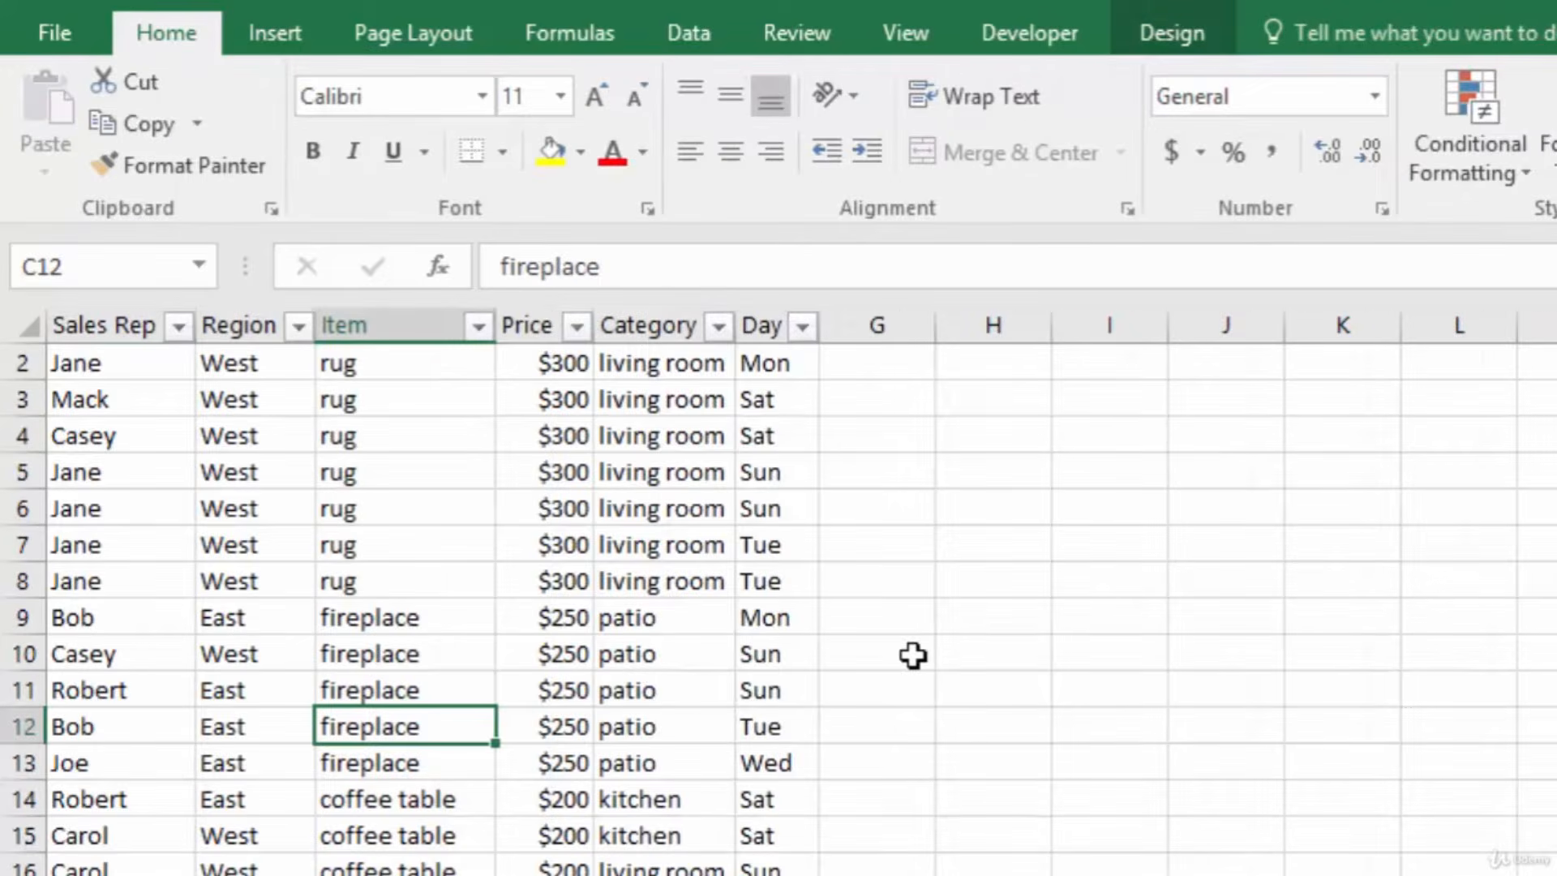
pyautogui.scroll(-18, 892, 653)
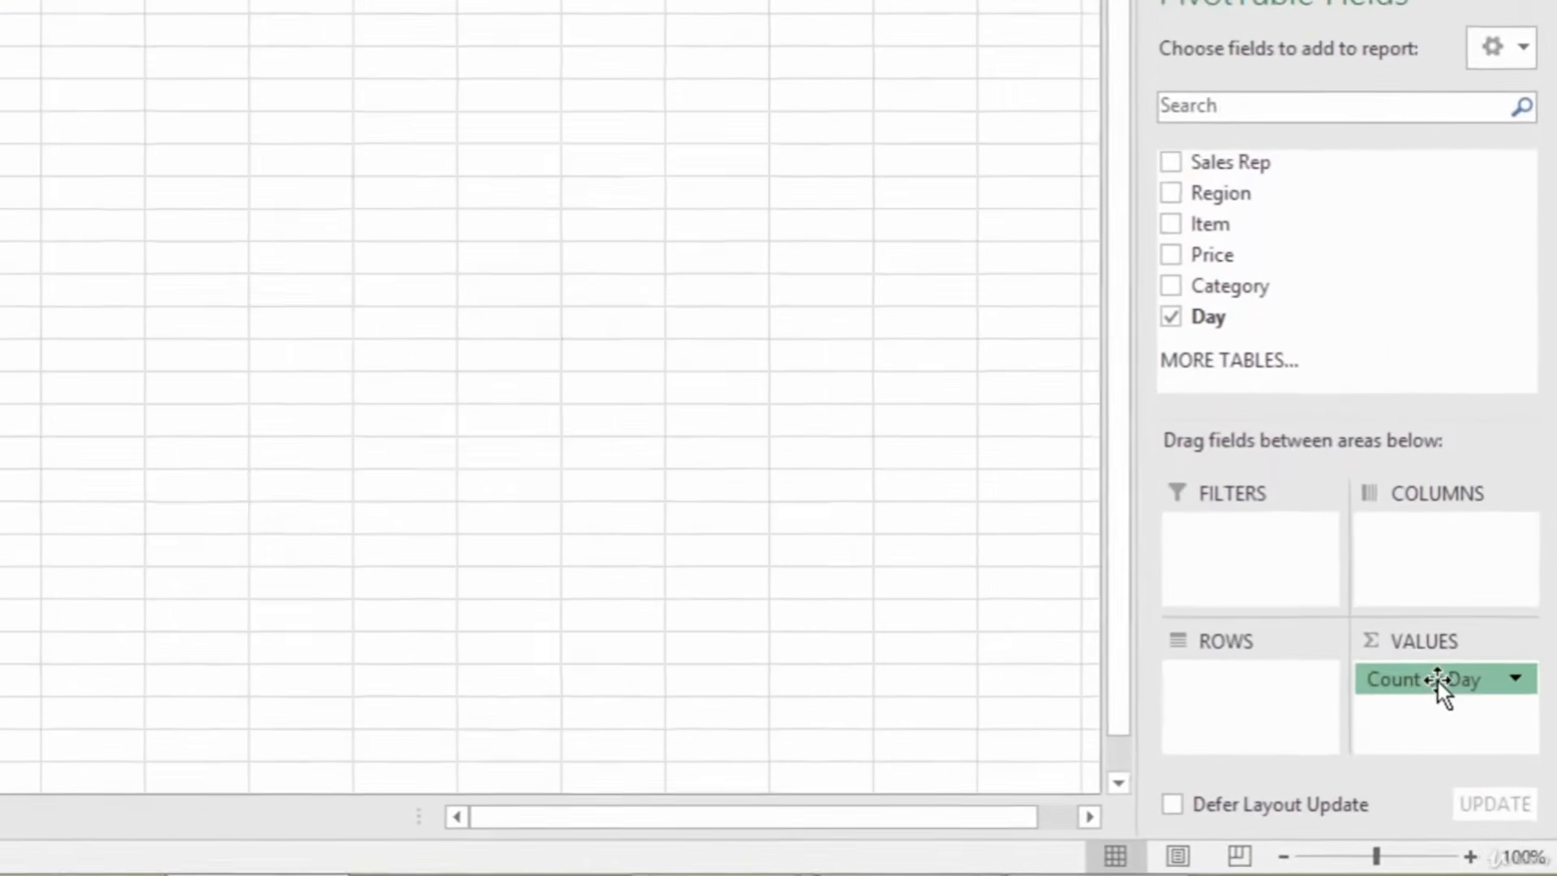
pyautogui.moveTo(1422, 655); pyautogui.dragTo(834, 459)
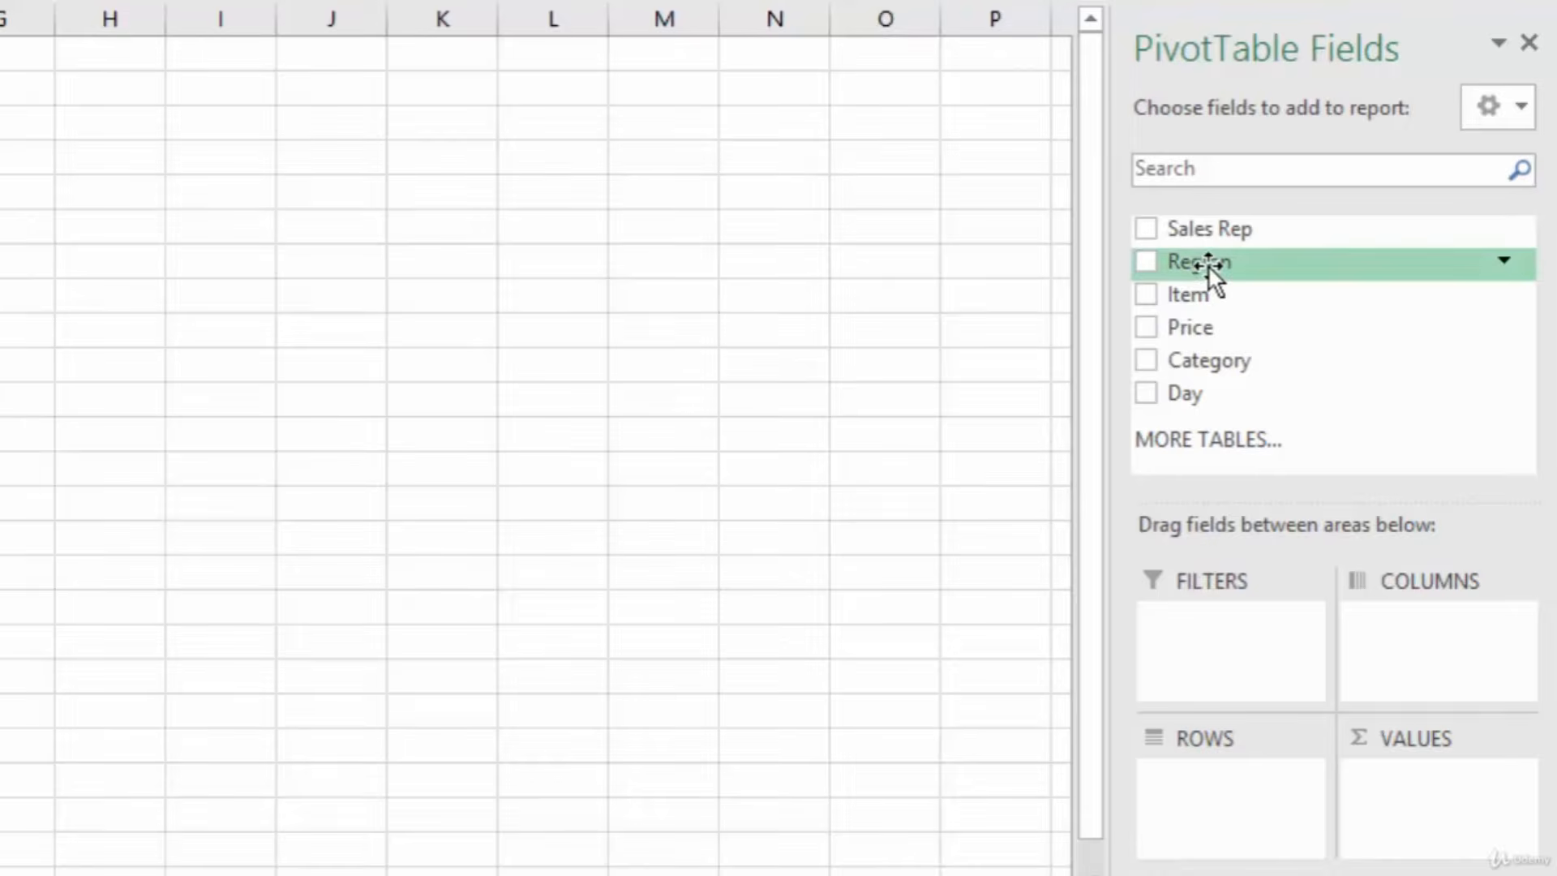
# Add the Region field to the PivotTable's Filters area.
pyautogui.moveTo(1208, 265); pyautogui.dragTo(1203, 637)
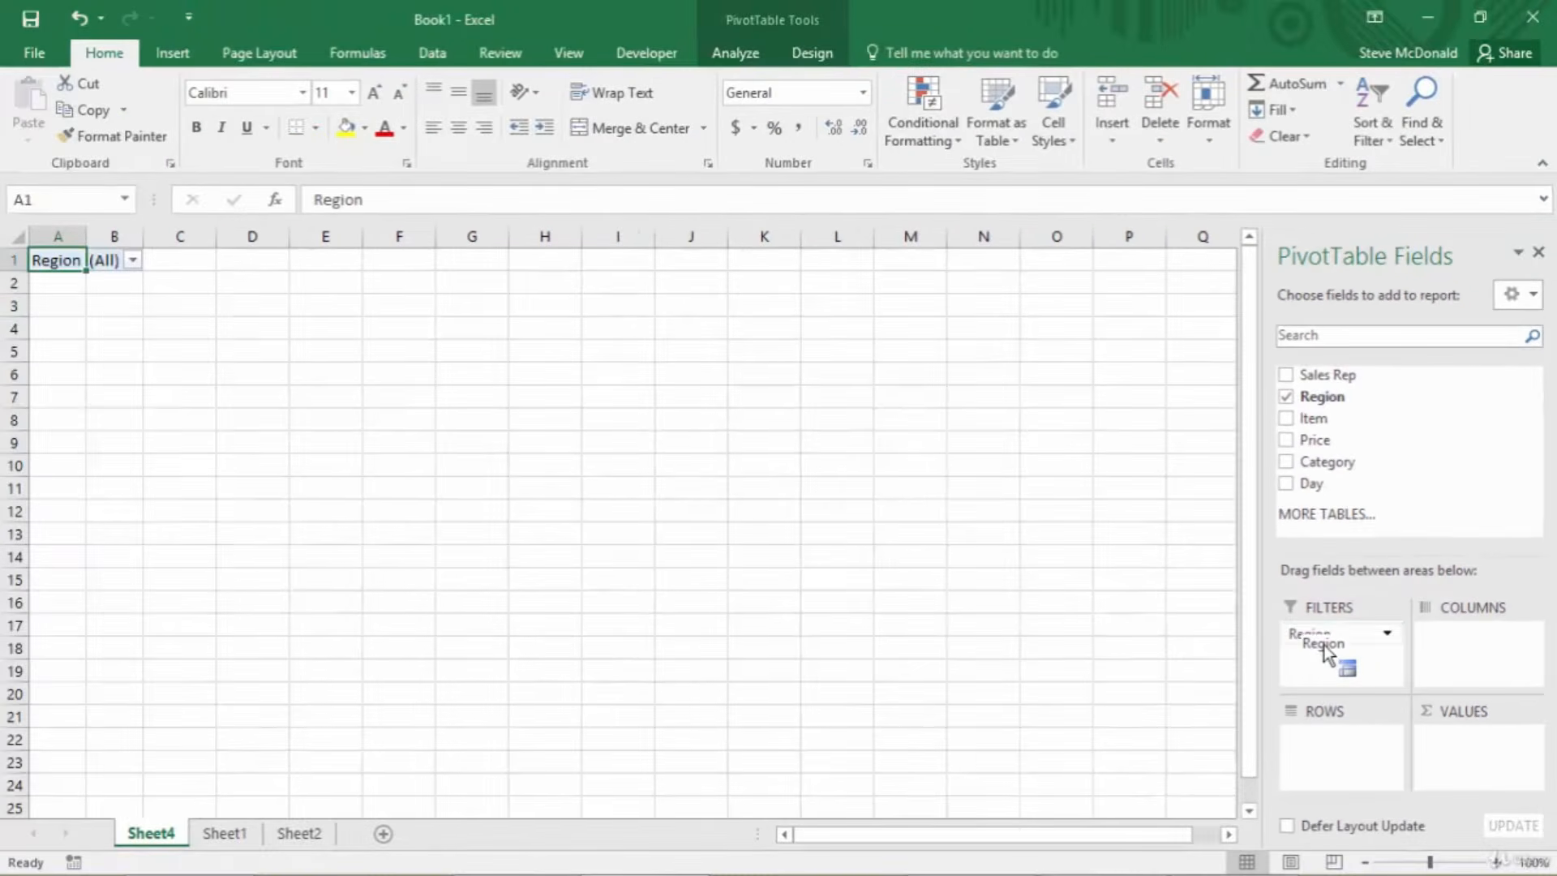
pyautogui.moveTo(1324, 645); pyautogui.dragTo(1323, 645)
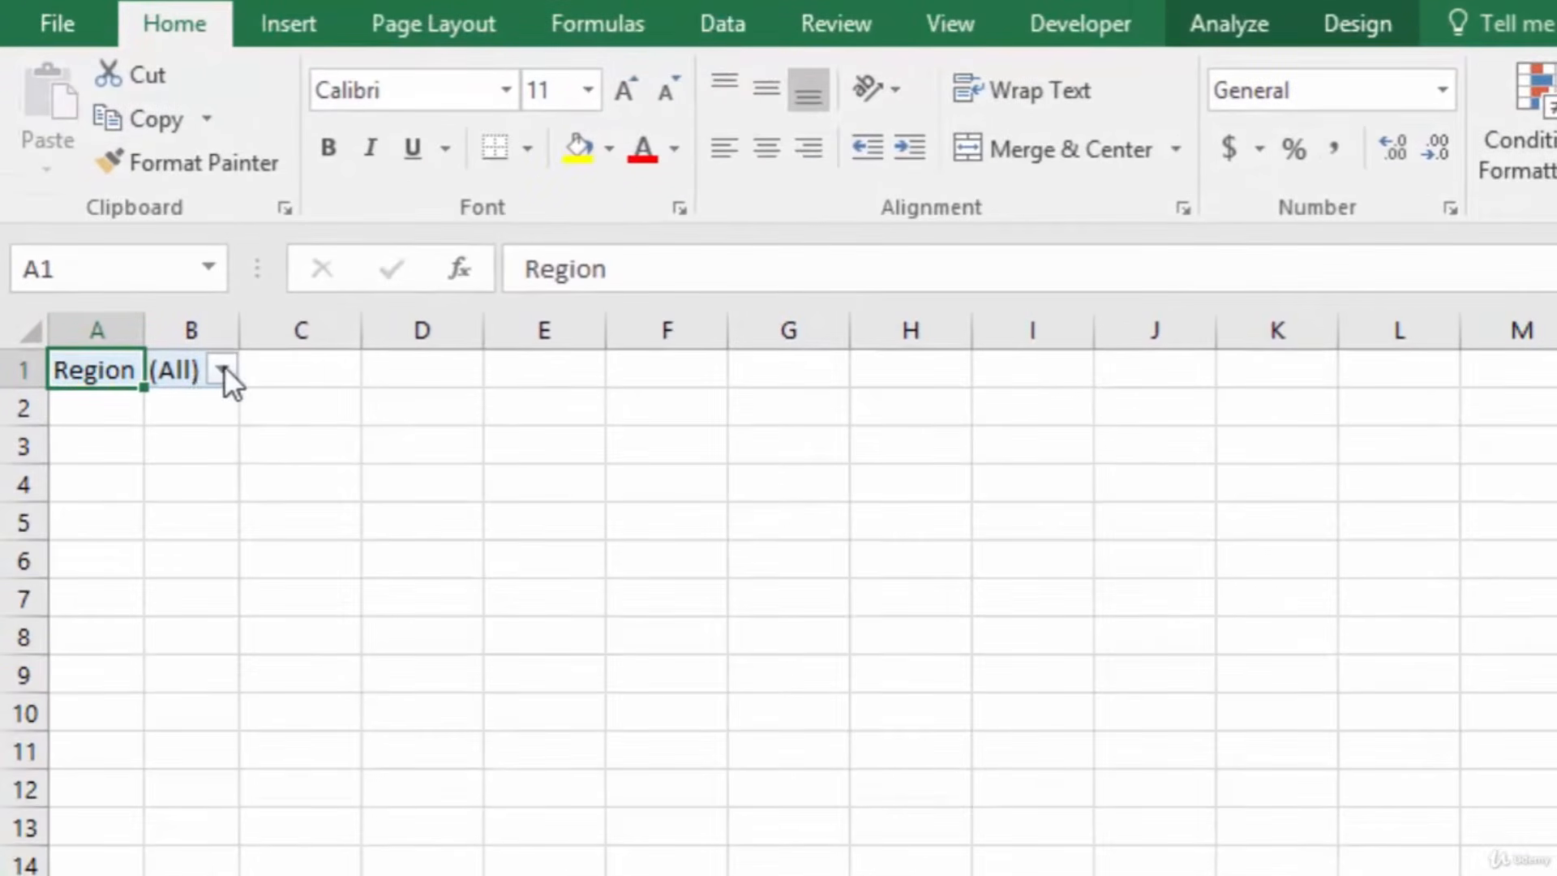
# Try filtering the report to the East region and reset the Region filter to (All).
pyautogui.click(222, 370)
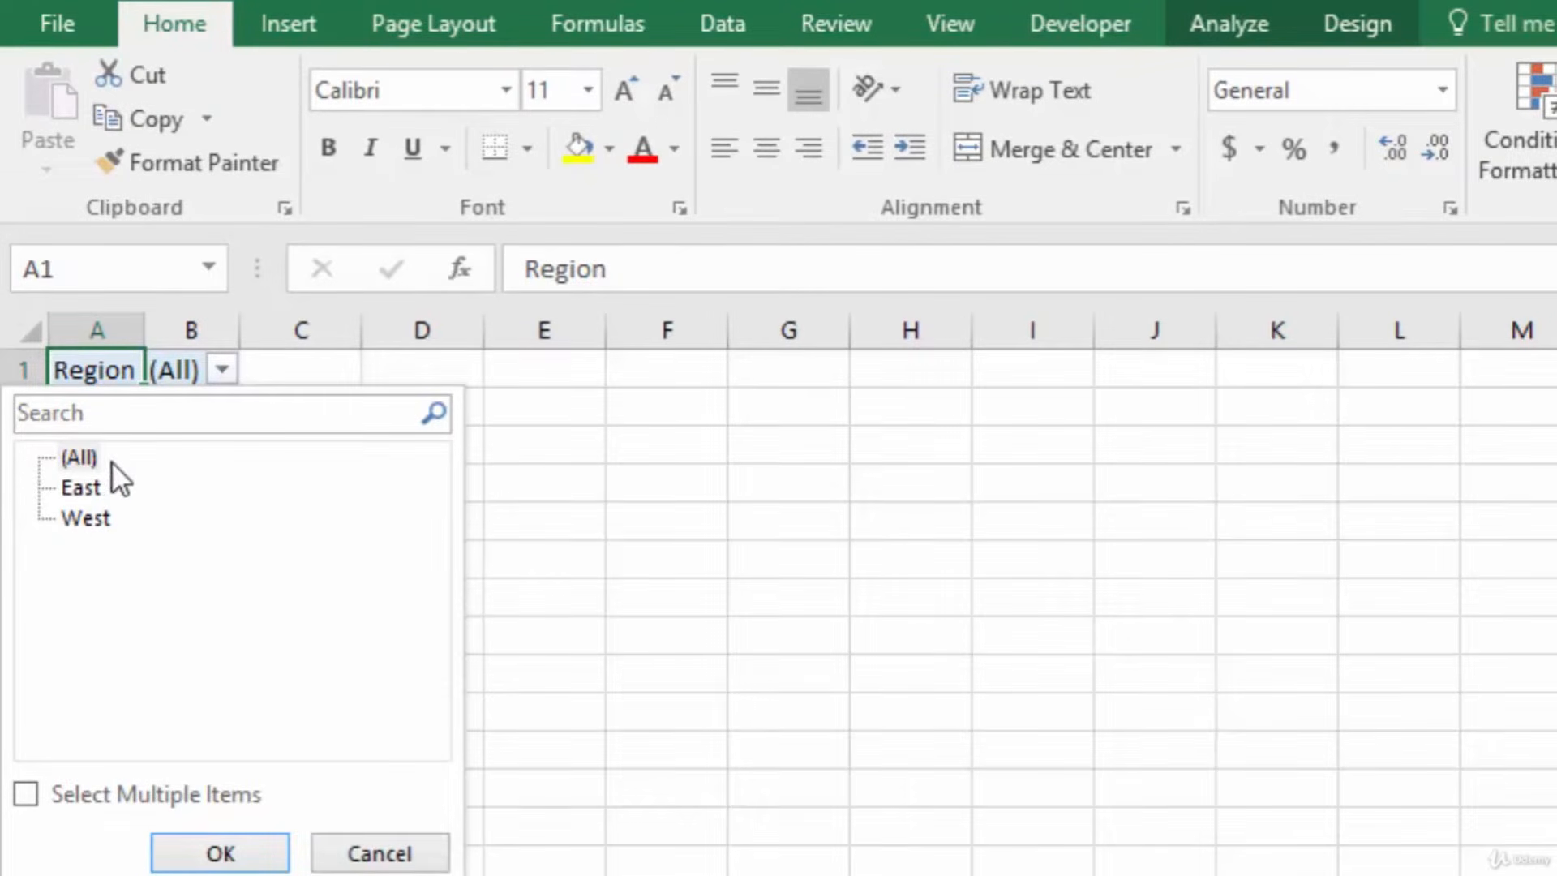
pyautogui.click(381, 856)
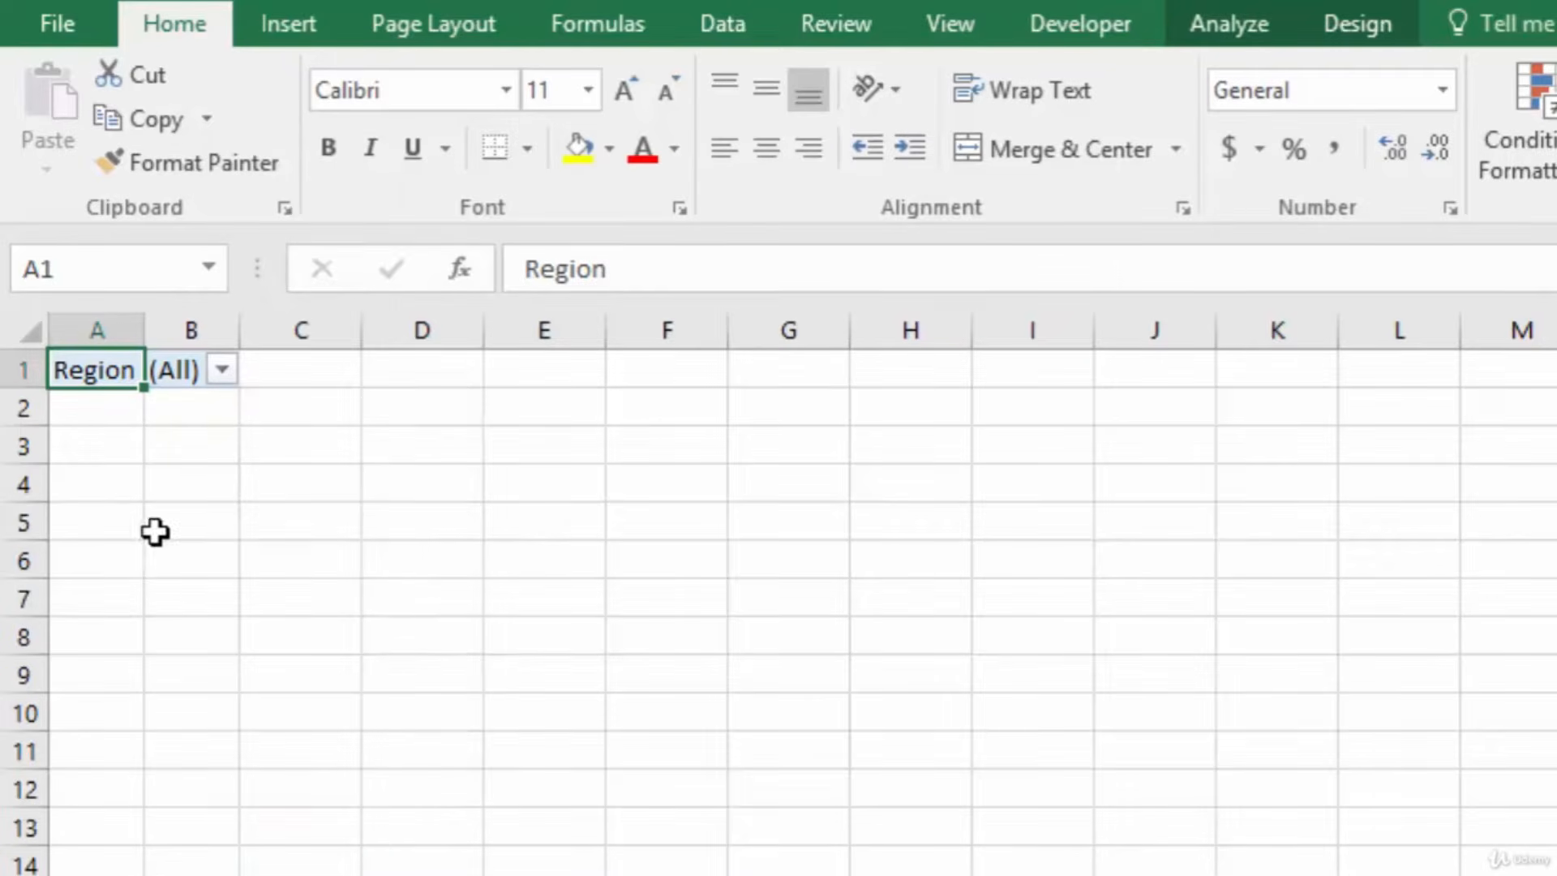
pyautogui.click(221, 371)
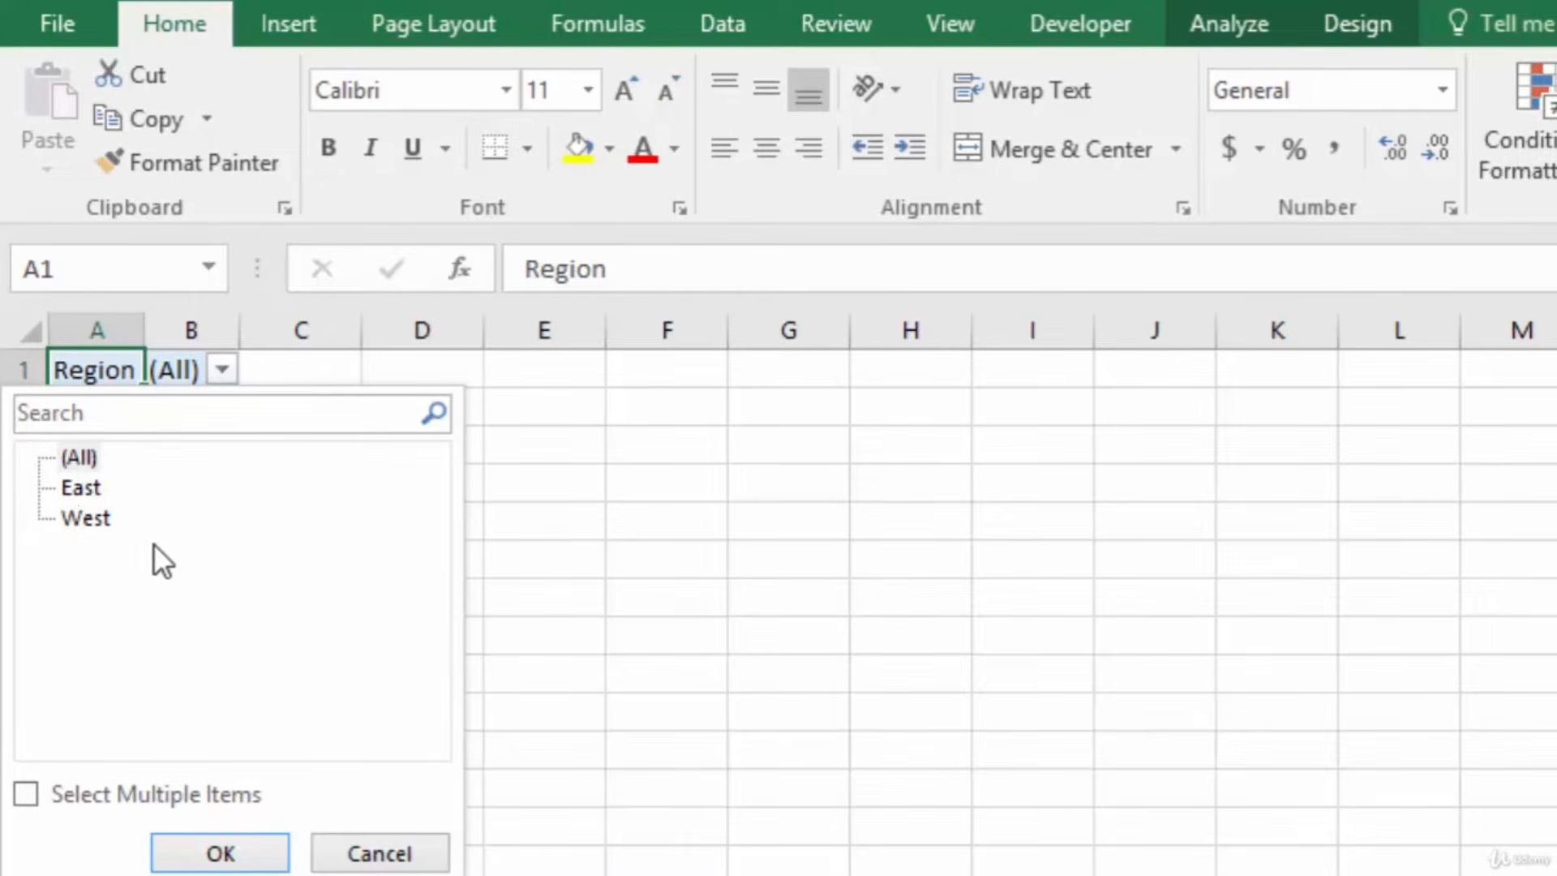
pyautogui.click(85, 491)
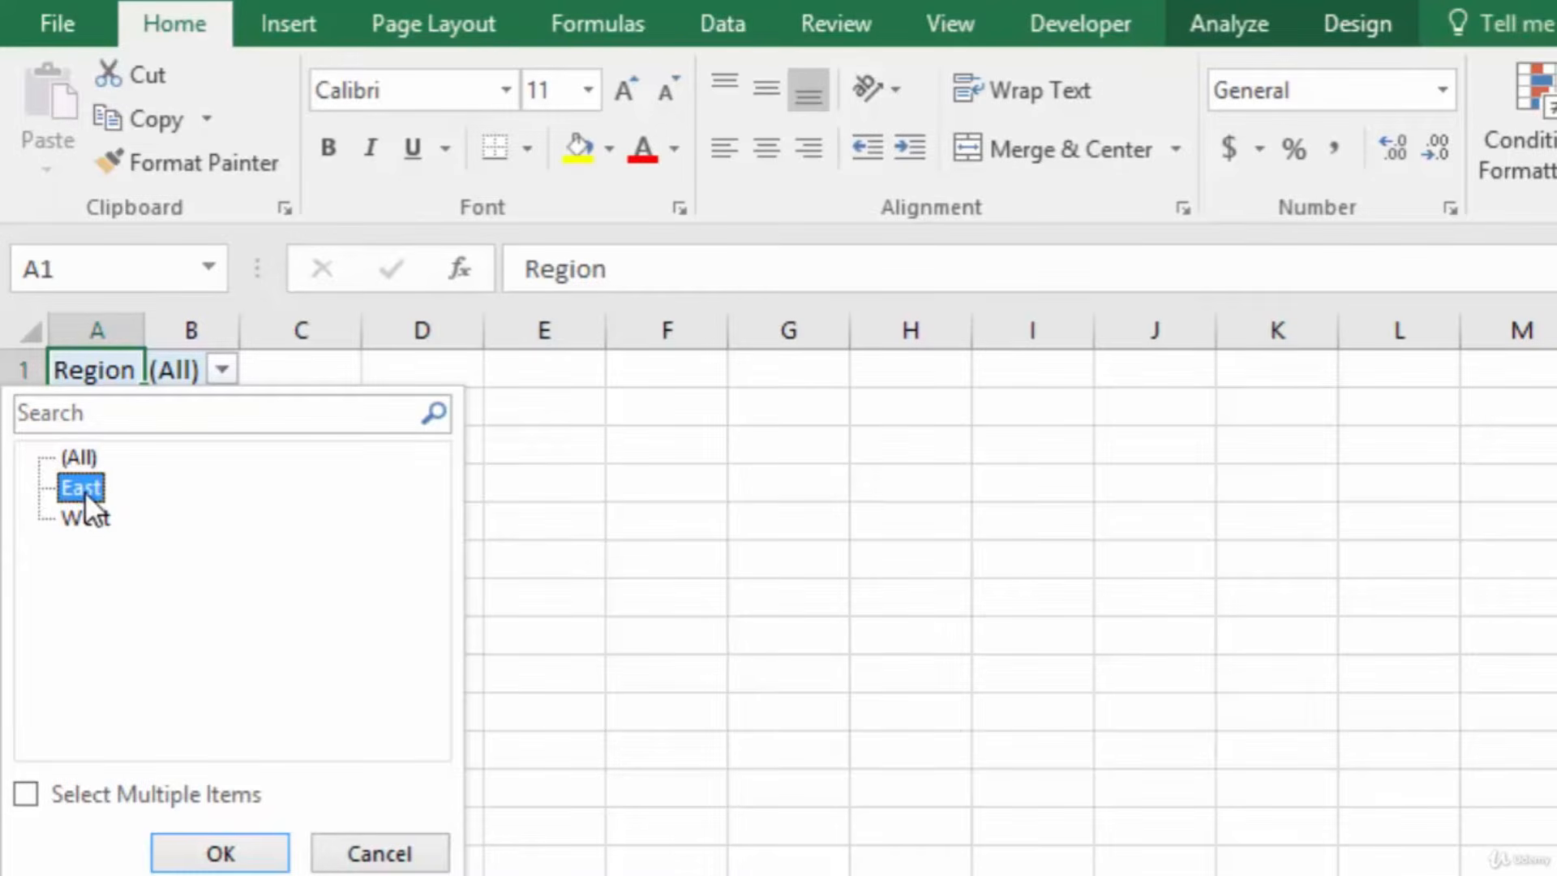
pyautogui.click(226, 851)
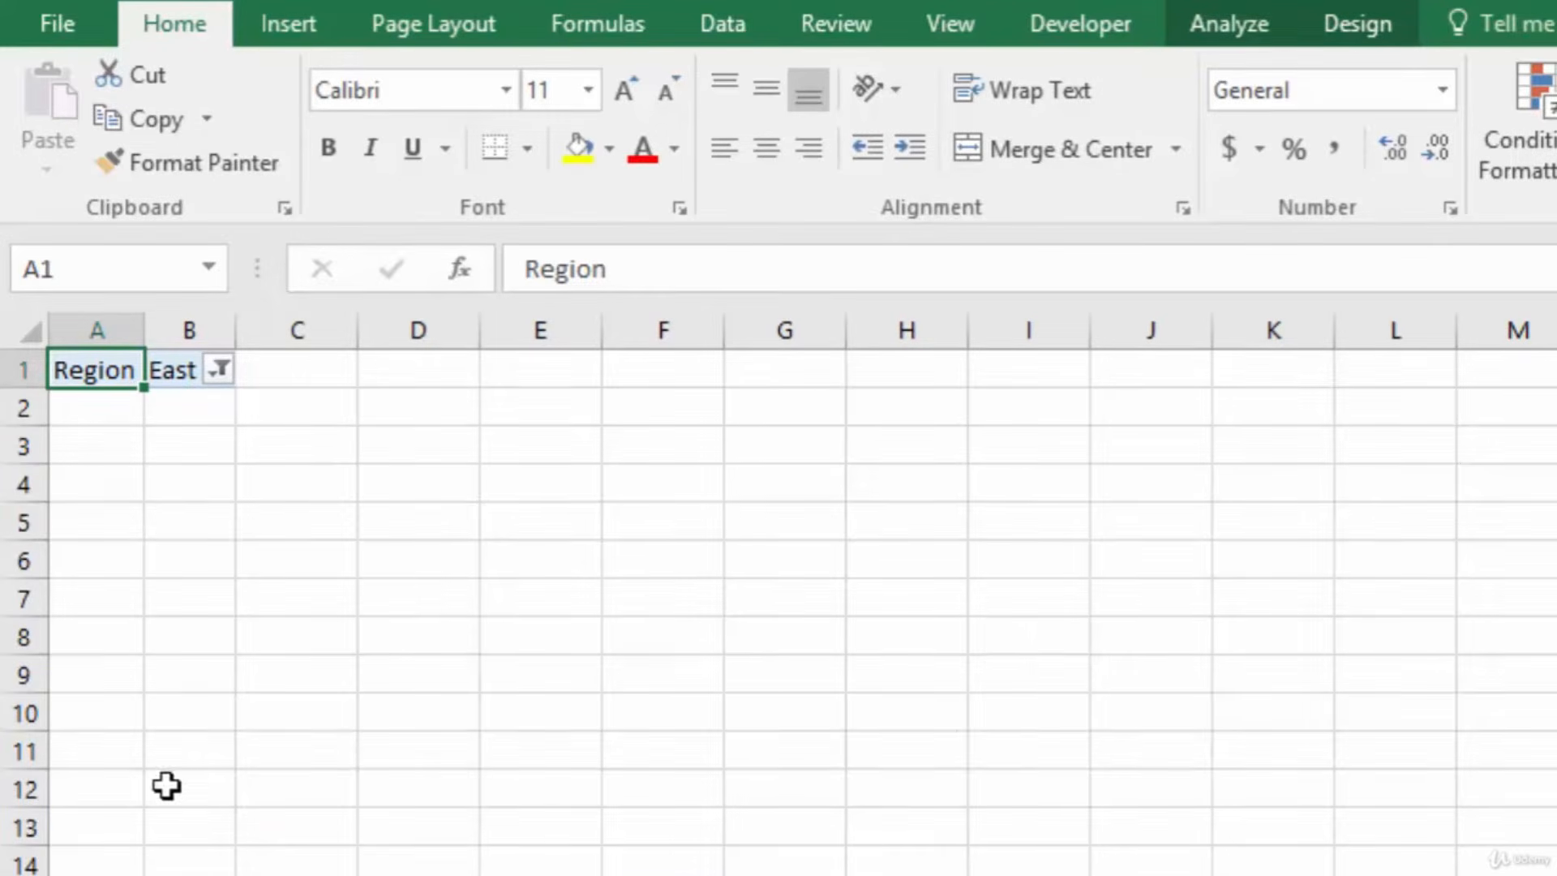
pyautogui.click(218, 371)
pyautogui.click(77, 459)
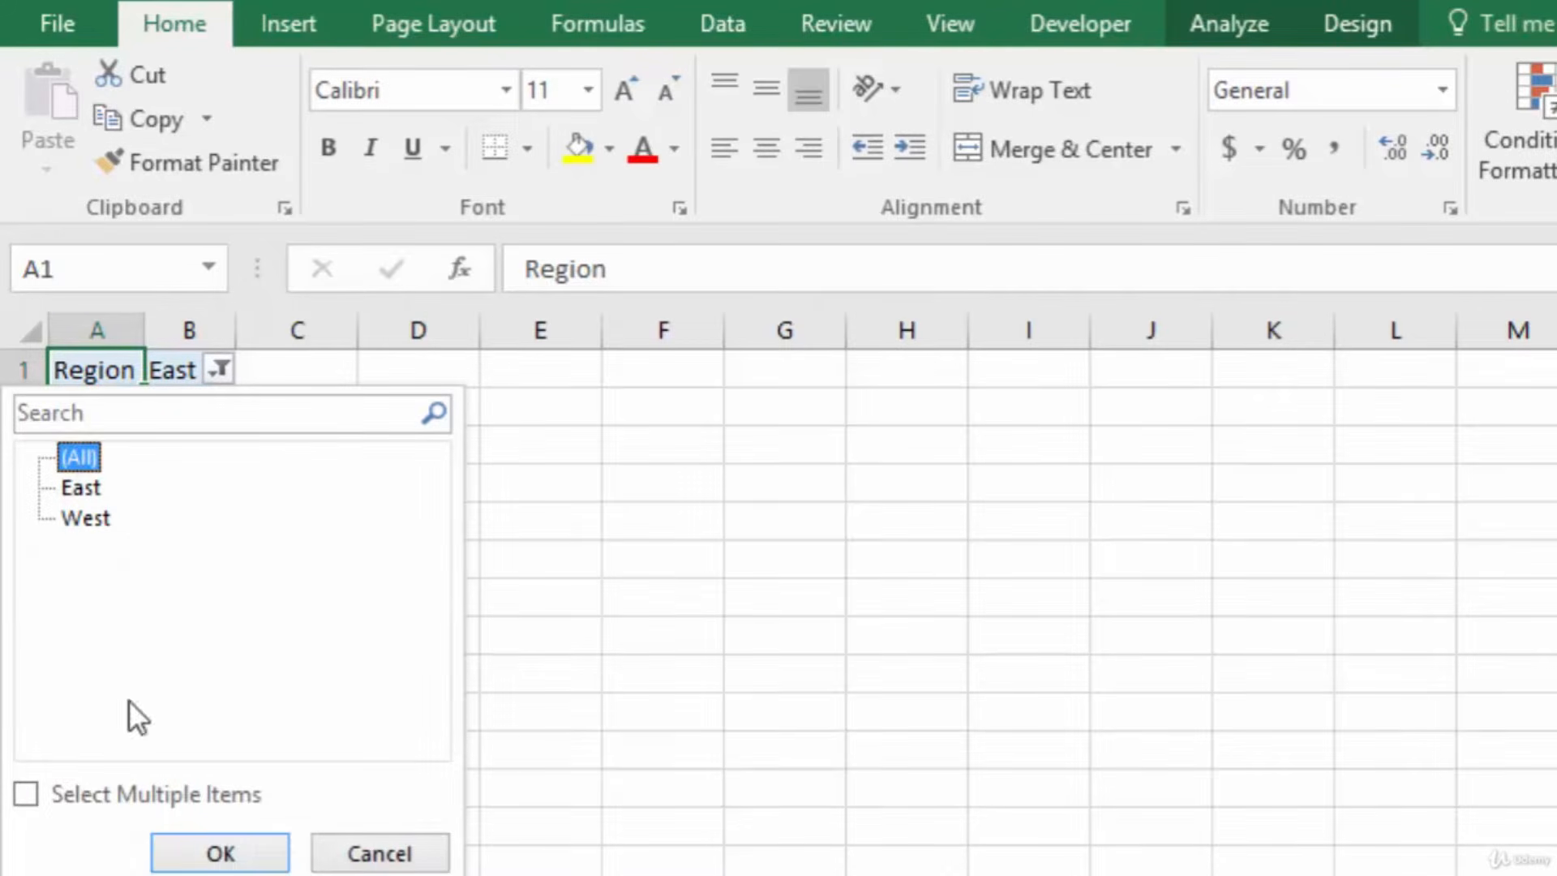
pyautogui.click(207, 850)
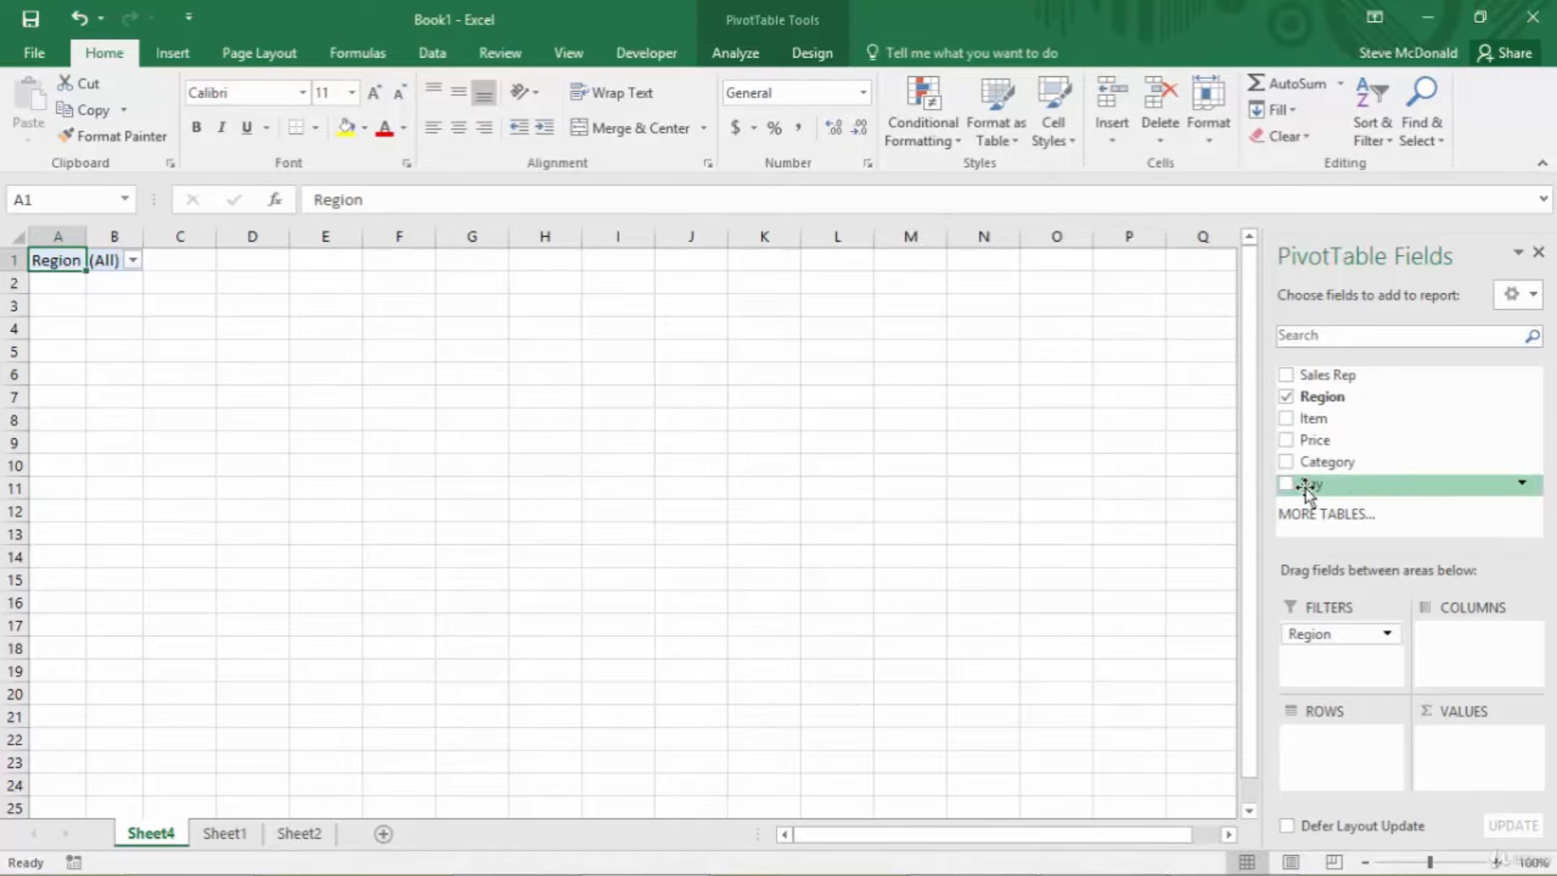
# Add the Day field to the Columns area and show the PivotTable report in tabular form.
pyautogui.moveTo(1307, 490); pyautogui.dragTo(1478, 647)
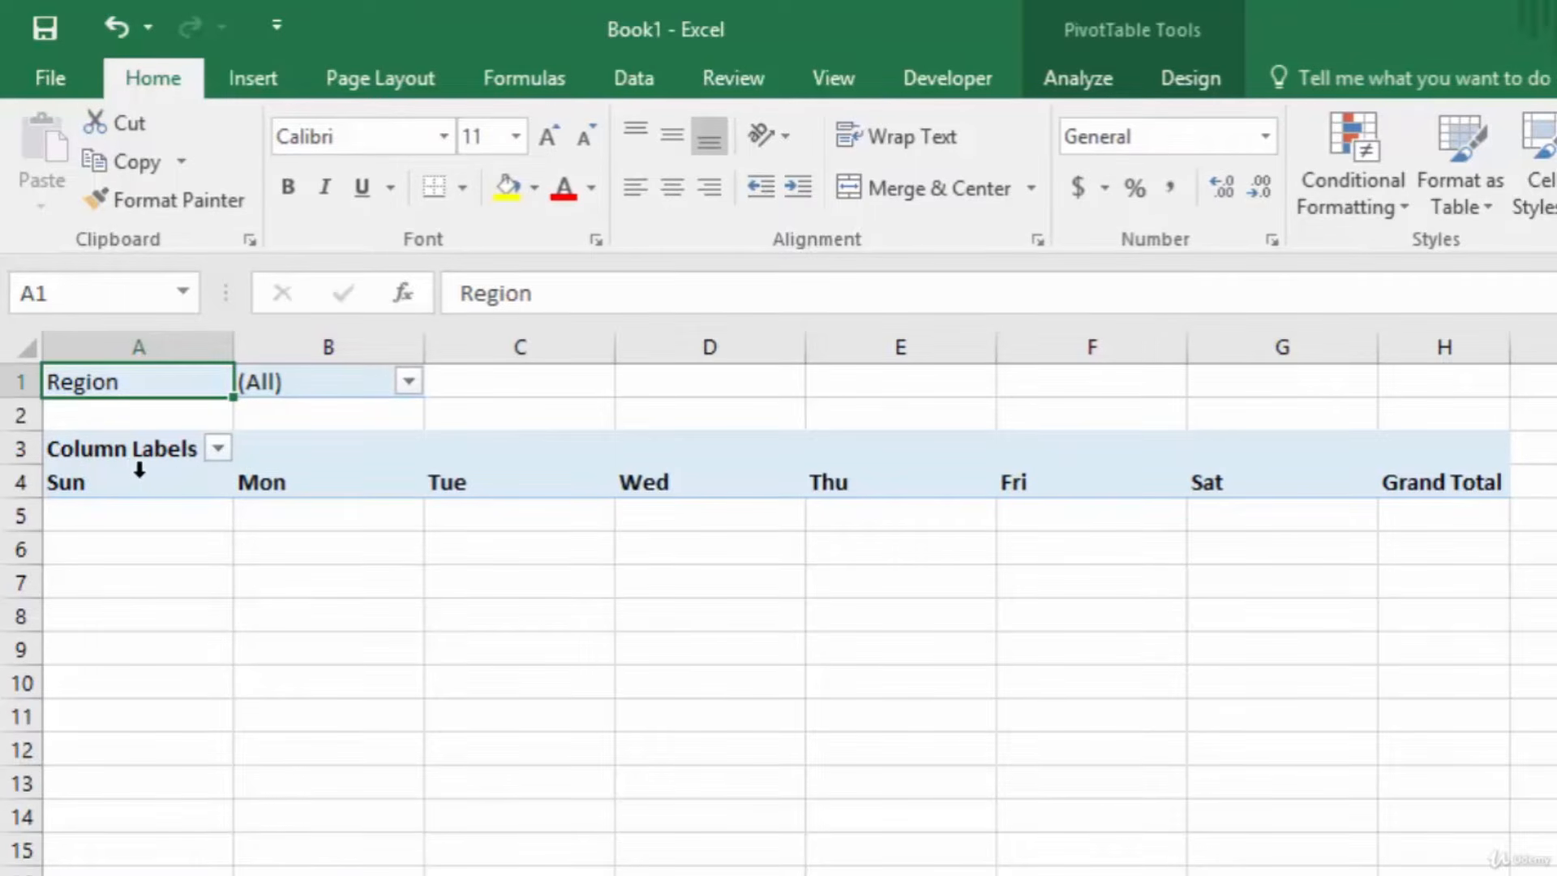
pyautogui.click(1185, 79)
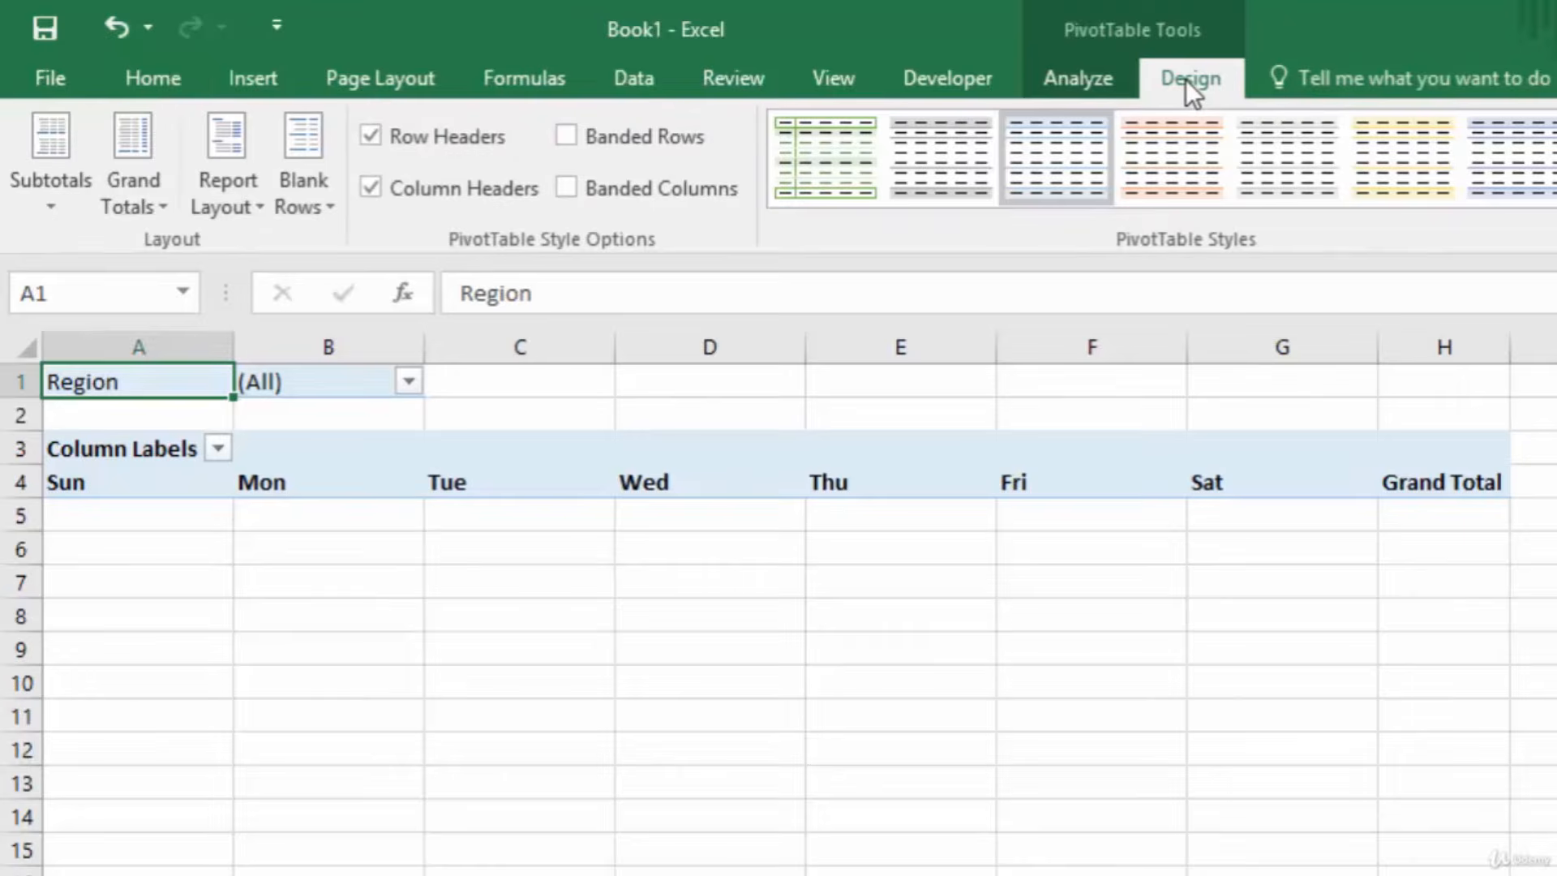
pyautogui.click(237, 183)
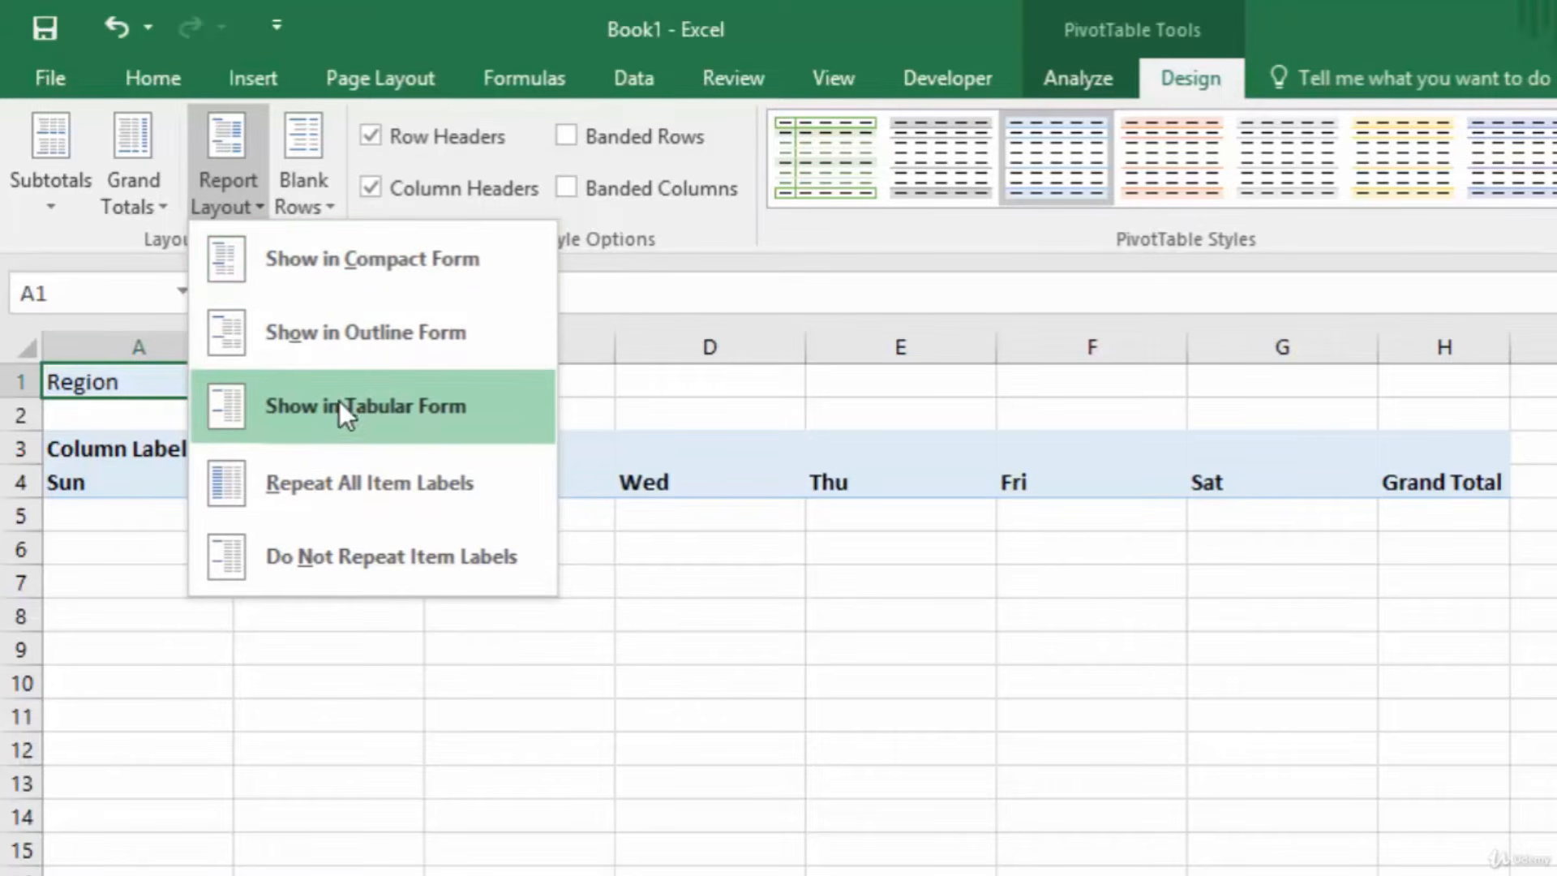
pyautogui.click(376, 416)
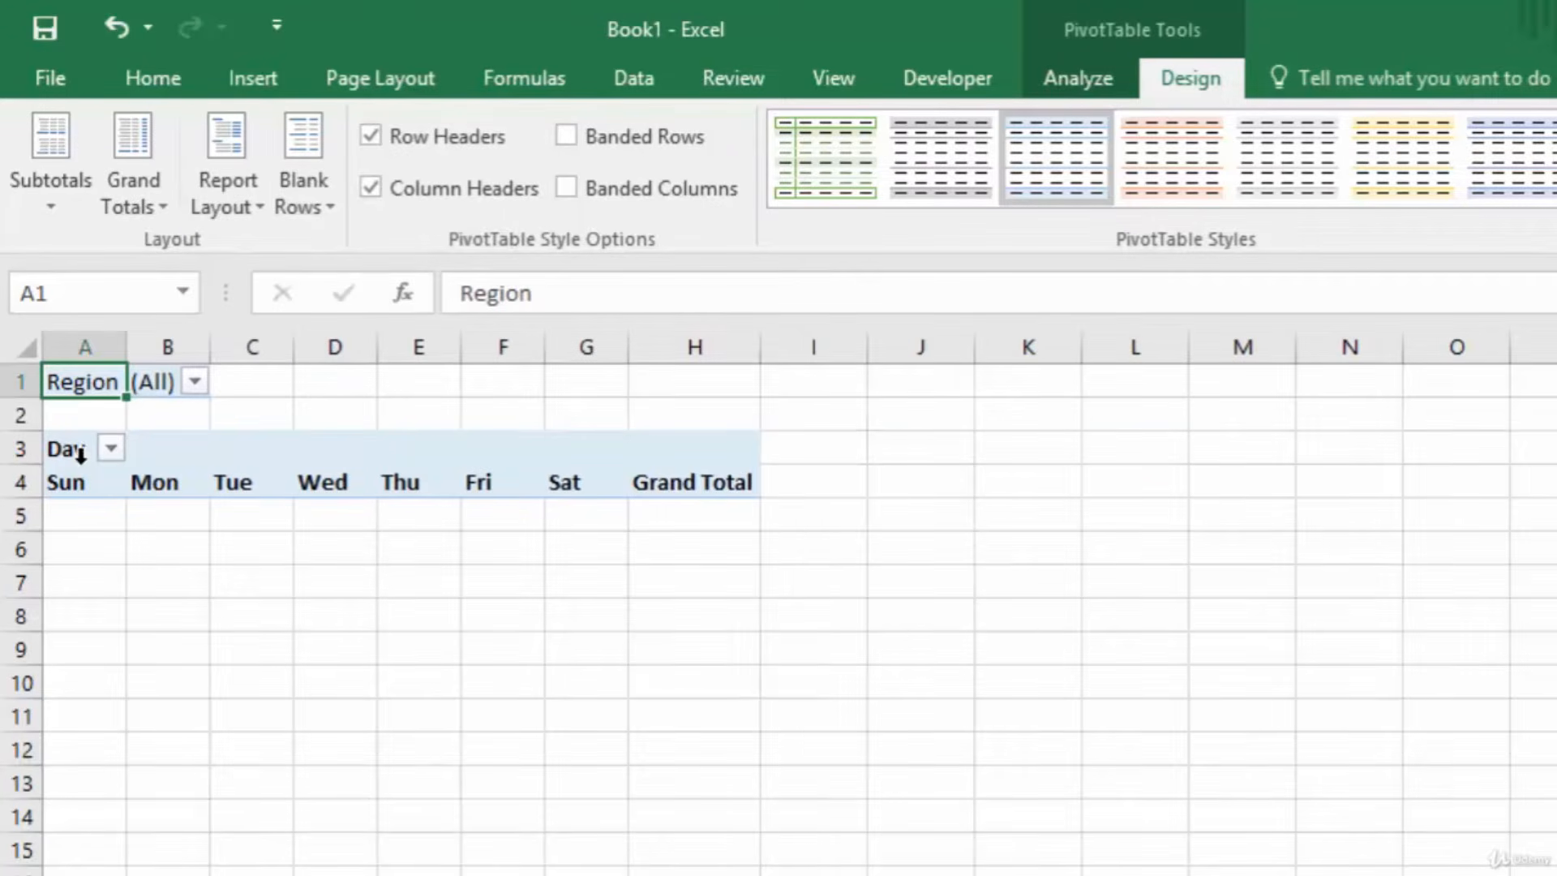
pyautogui.click(114, 26)
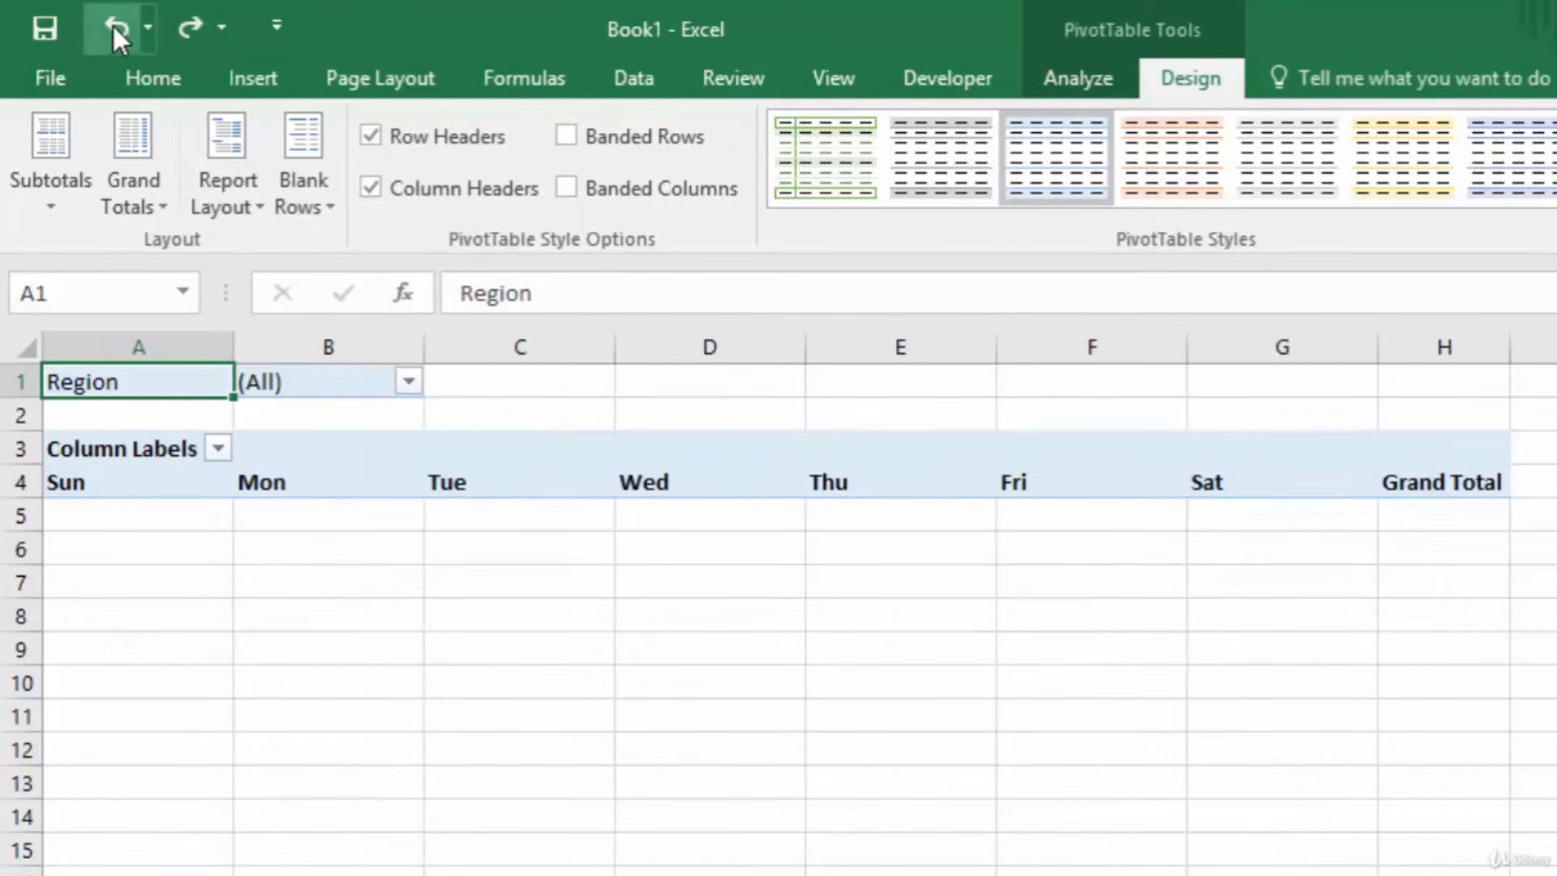
pyautogui.click(182, 32)
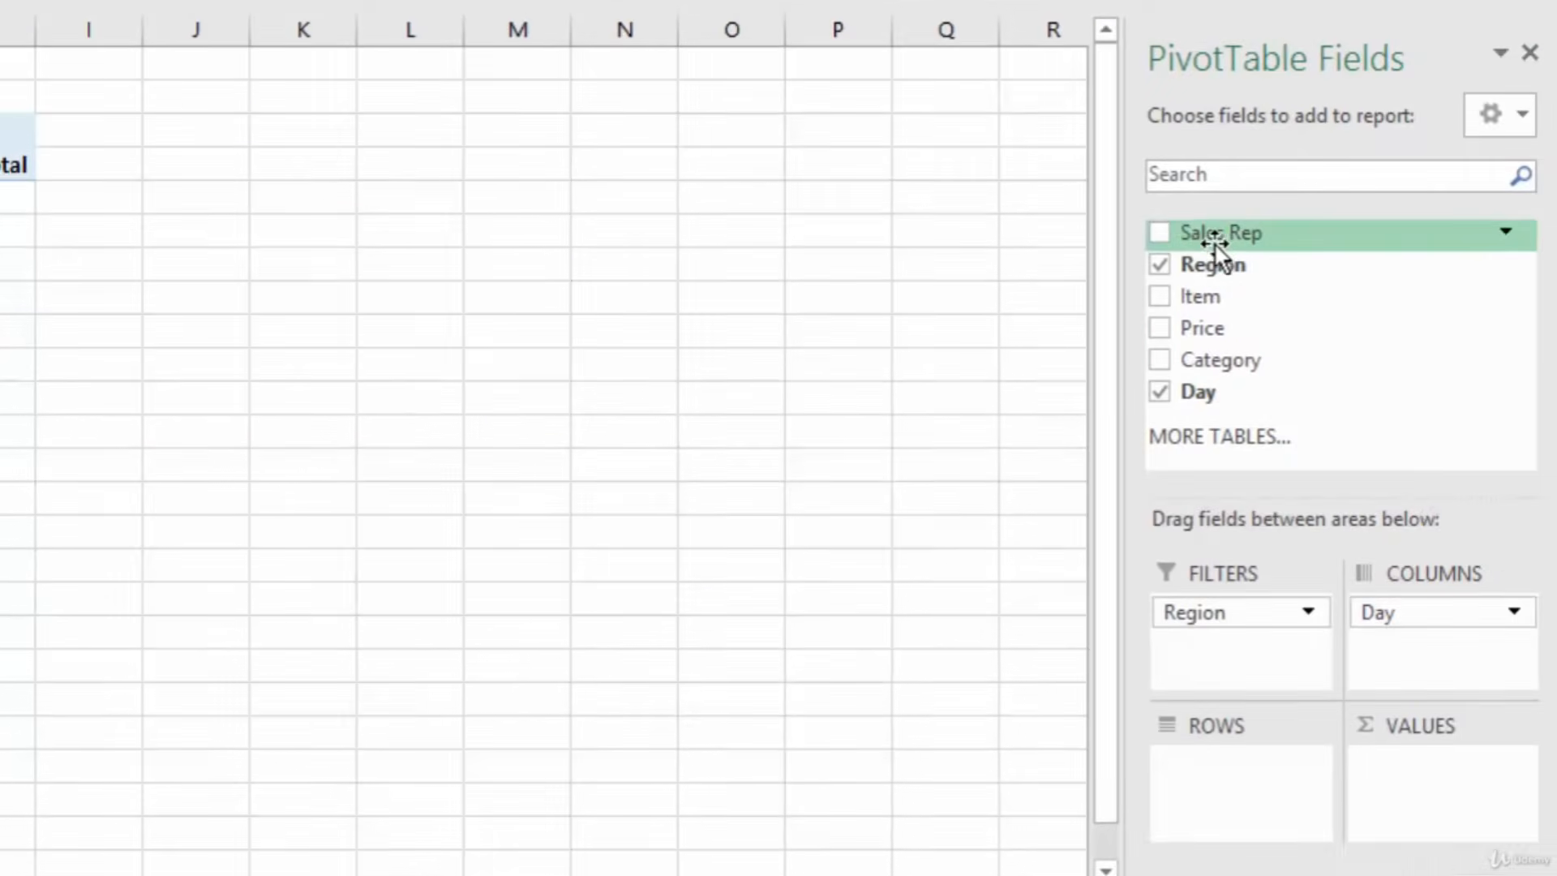
# Add the Sales Rep field to the Rows area and the Price field to the Values area.
pyautogui.moveTo(1213, 234); pyautogui.dragTo(1215, 771)
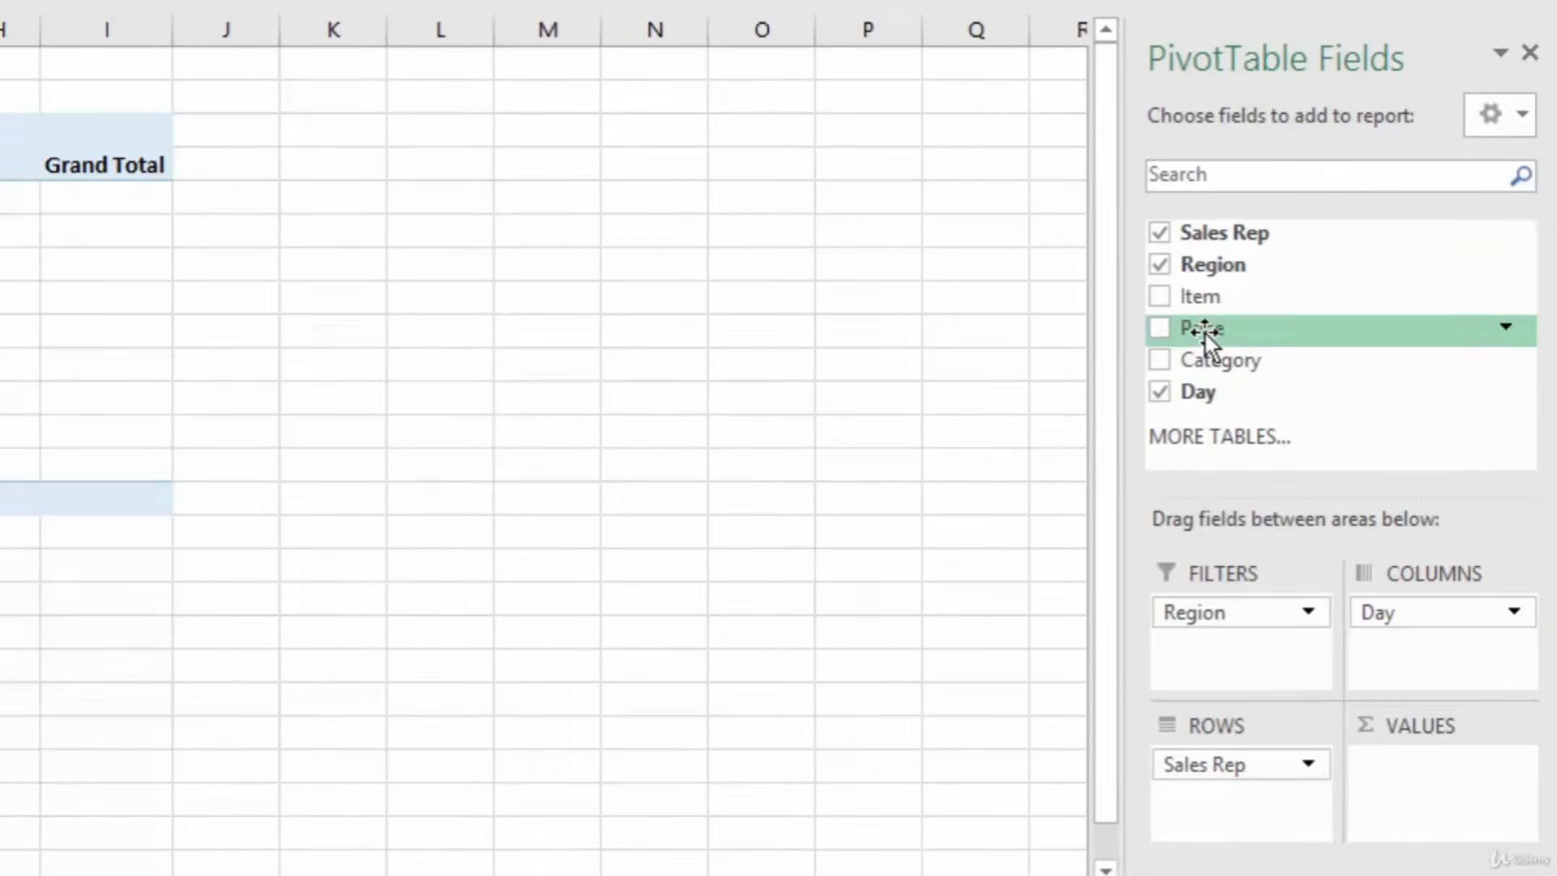
pyautogui.moveTo(1204, 331); pyautogui.dragTo(1419, 772)
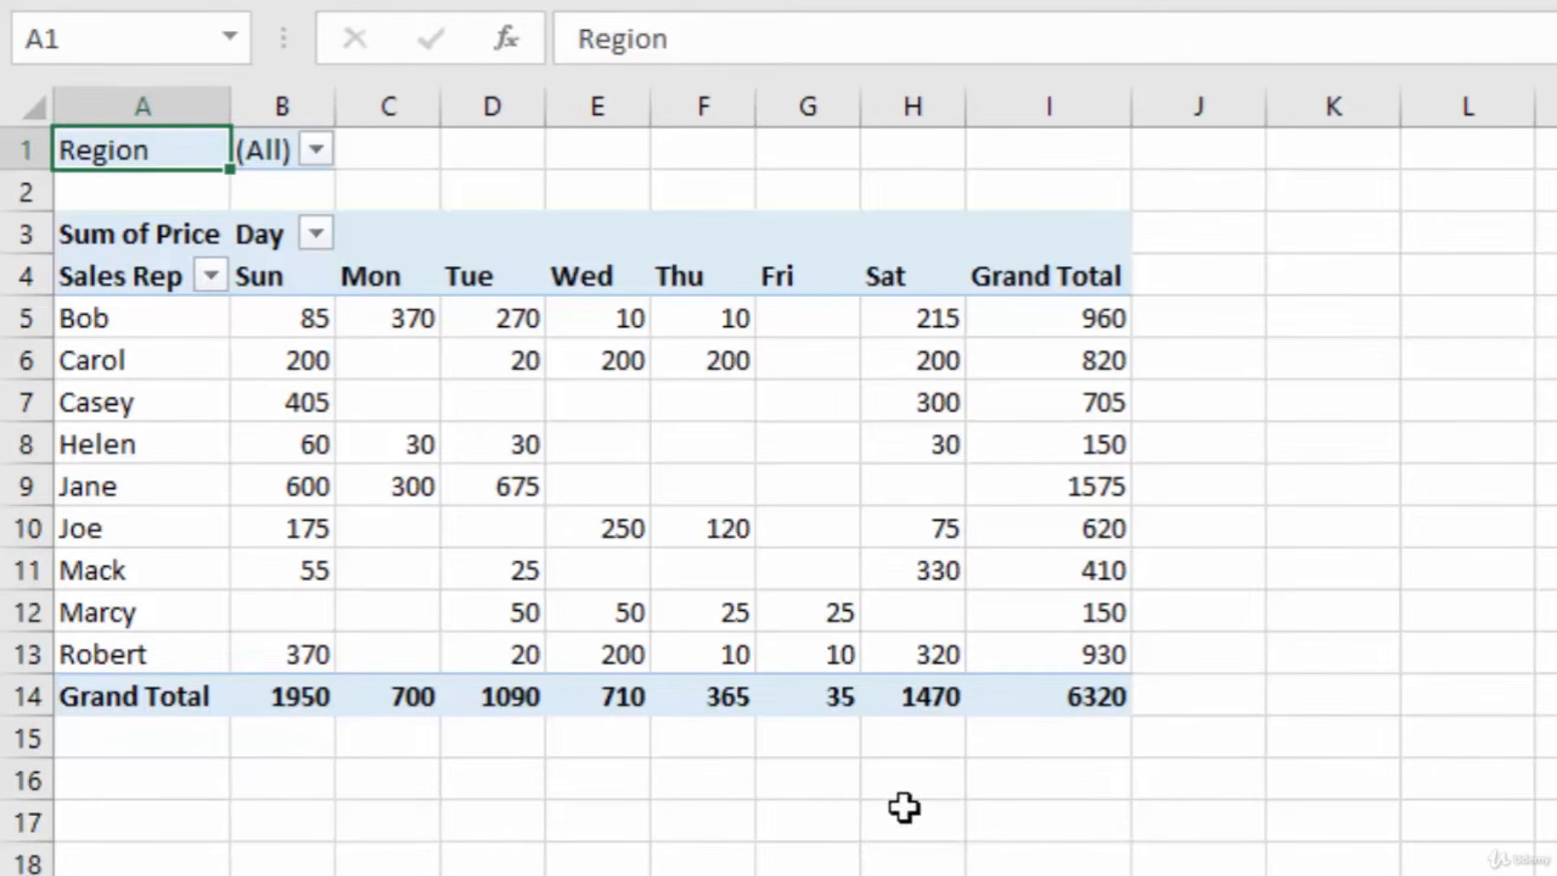
# Sort the sales reps by their Grand Total column from largest to smallest.
pyautogui.click(1051, 319)
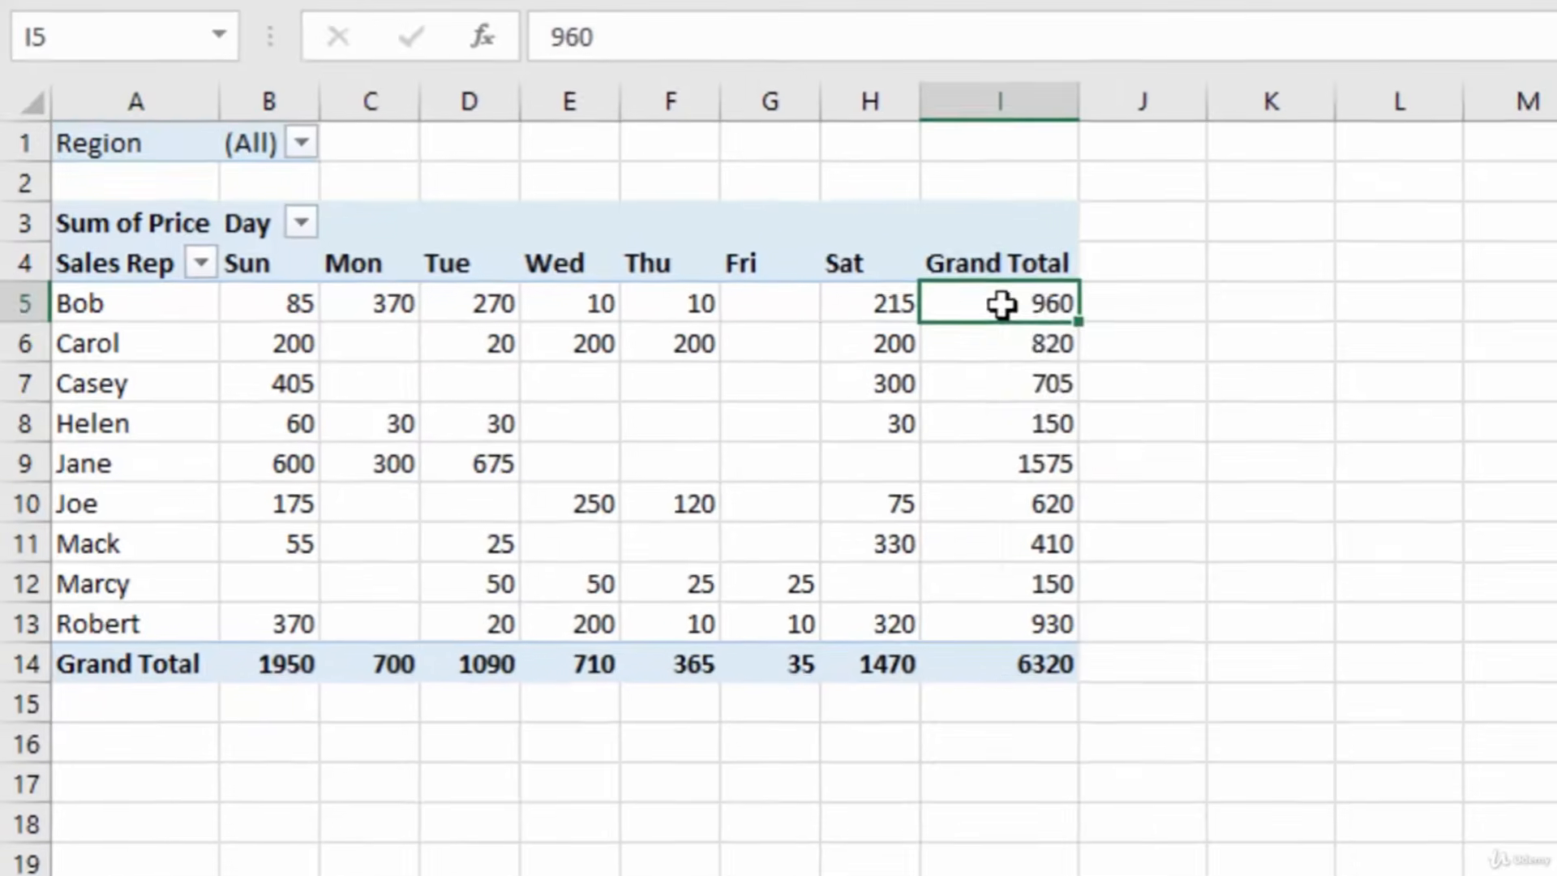
pyautogui.rightClick(1002, 304)
pyautogui.moveTo(1136, 539)
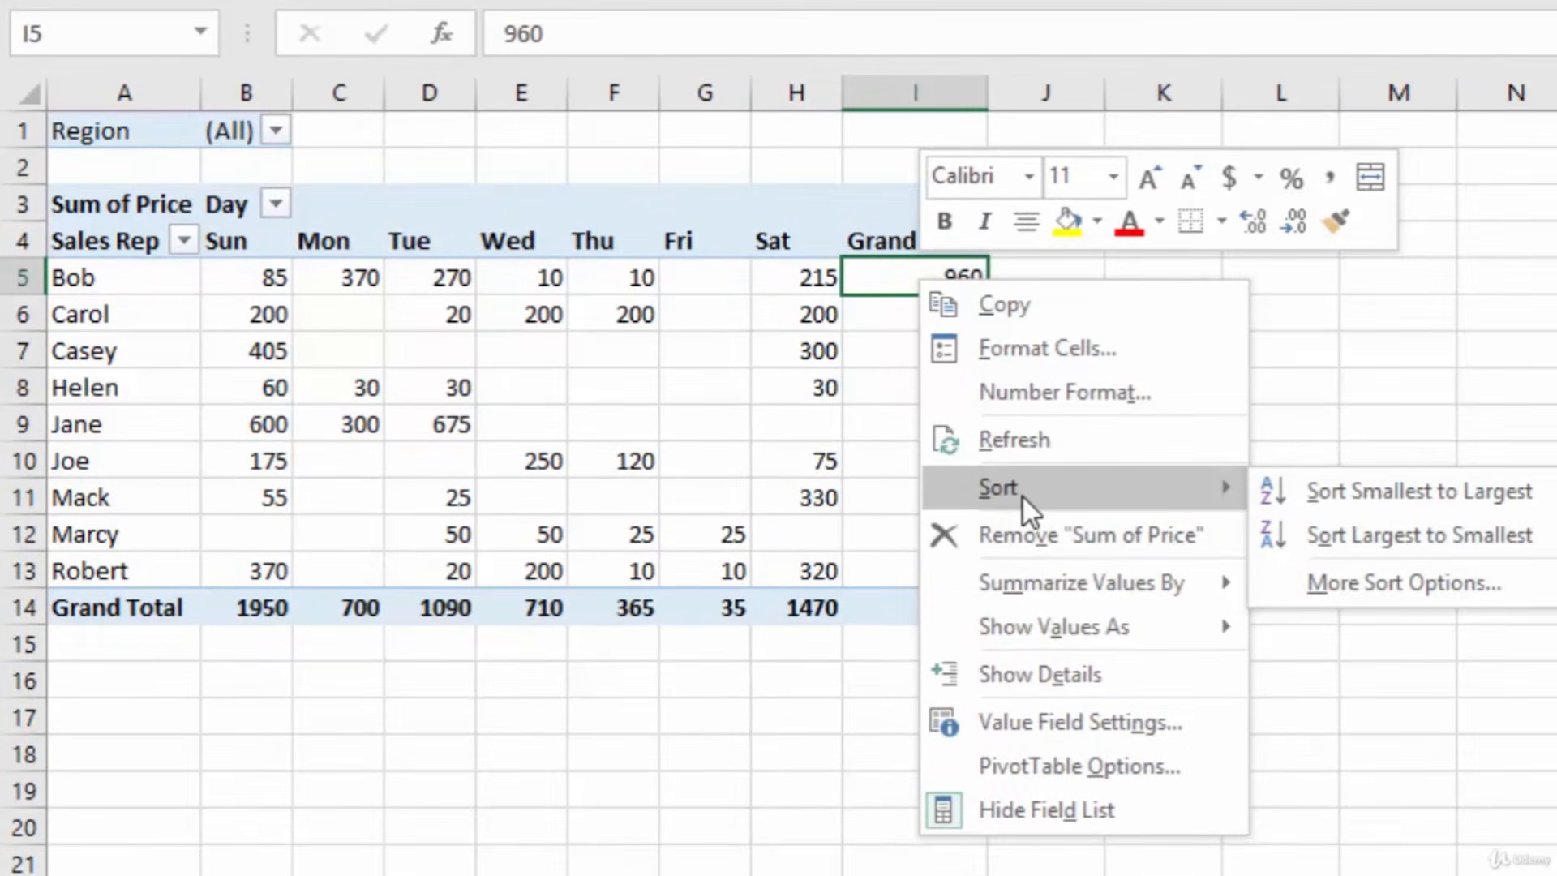
pyautogui.click(1414, 536)
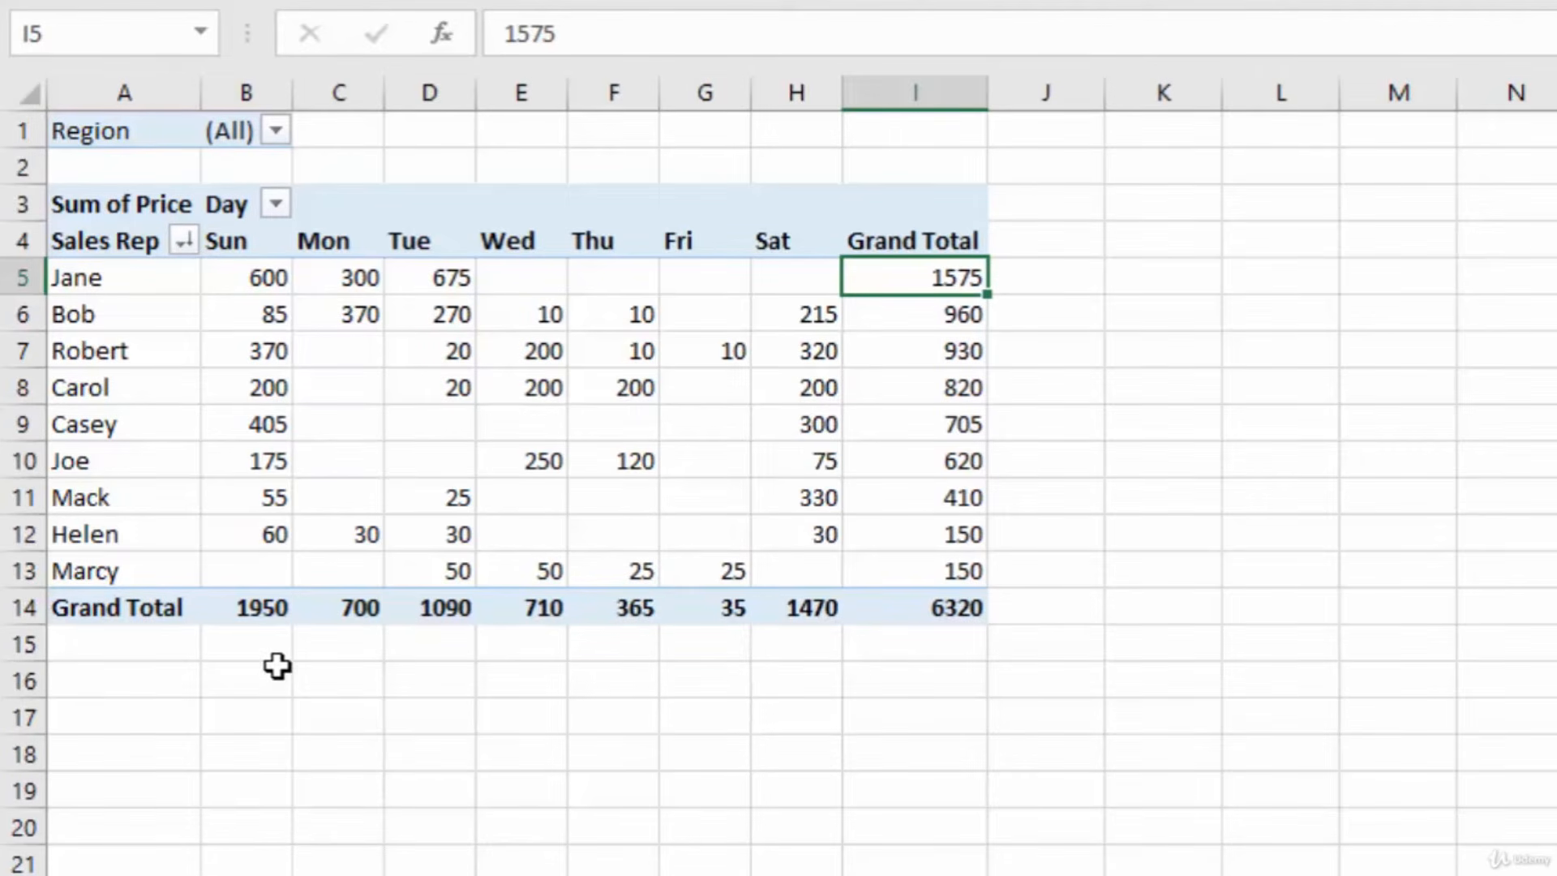
# Sort the day columns by their Grand Total row from largest to smallest.
pyautogui.click(245, 620)
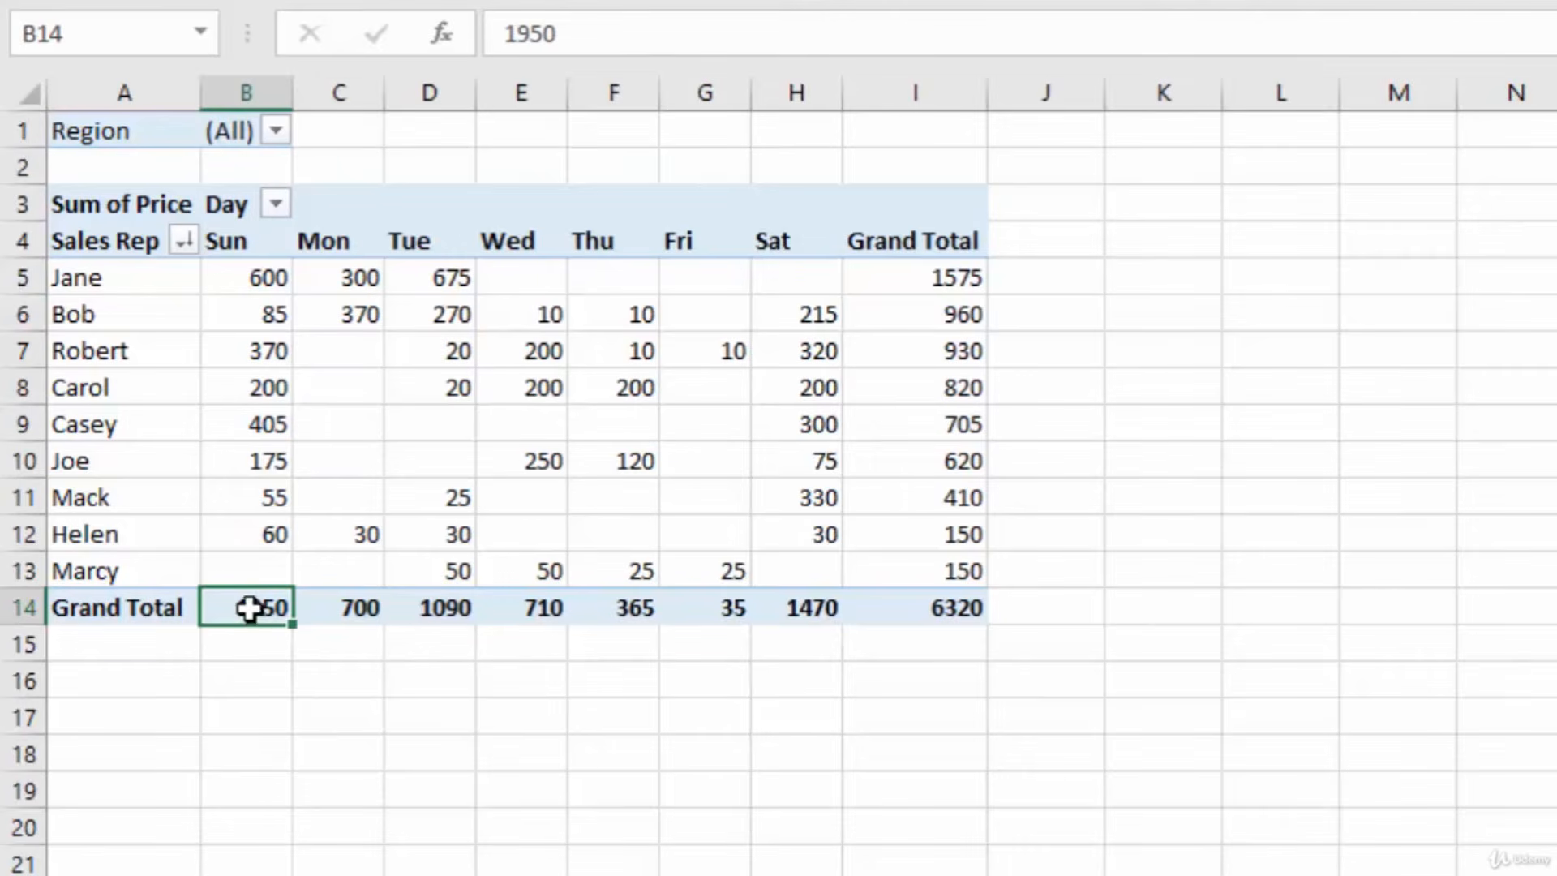
pyautogui.rightClick(240, 612)
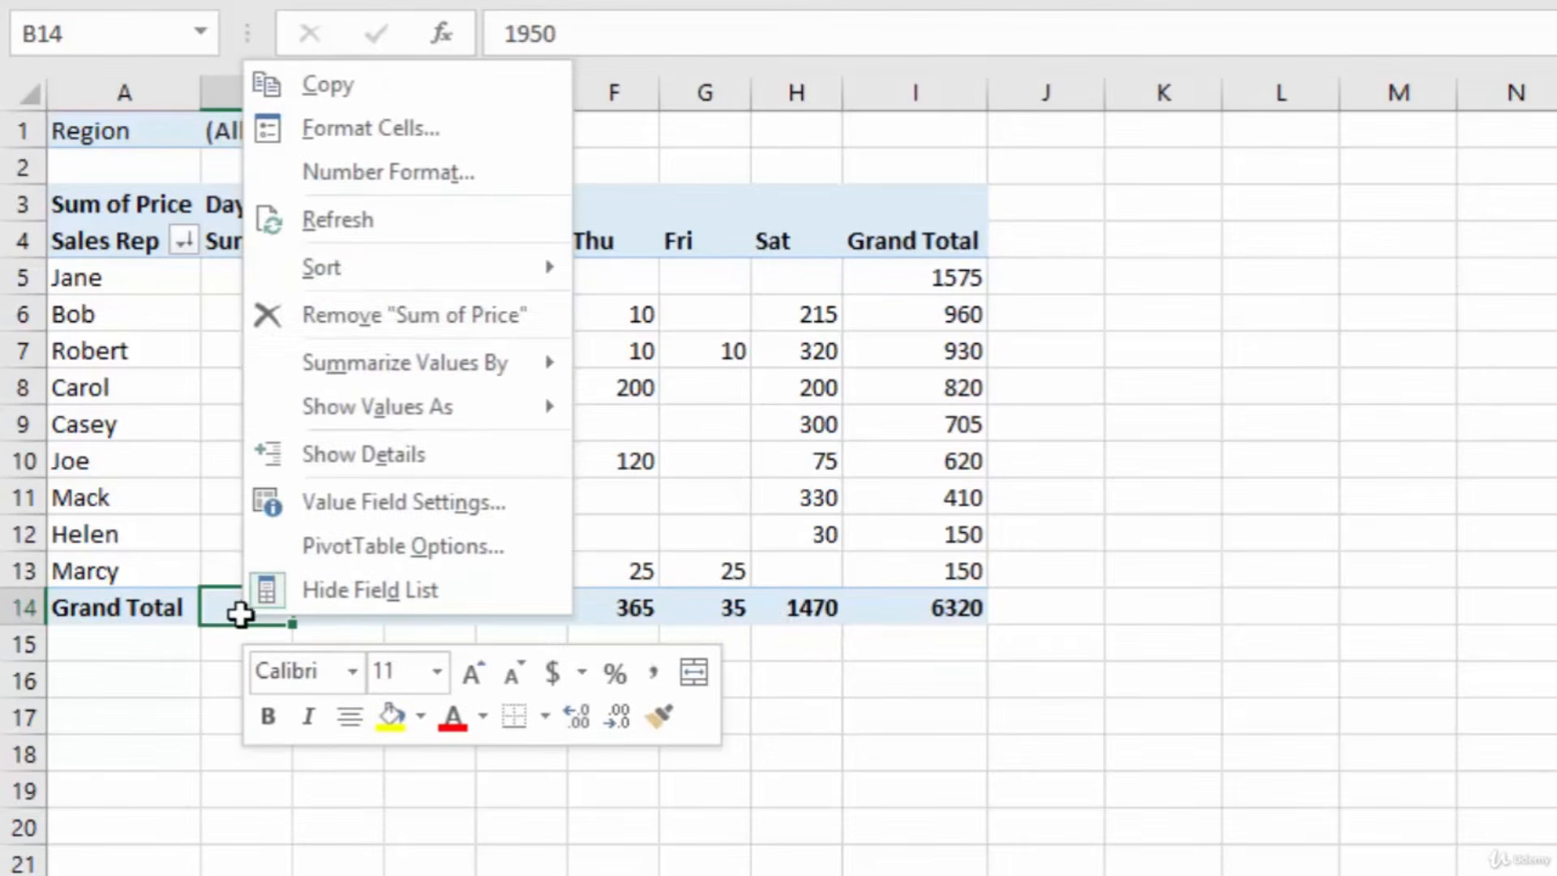
pyautogui.moveTo(349, 274)
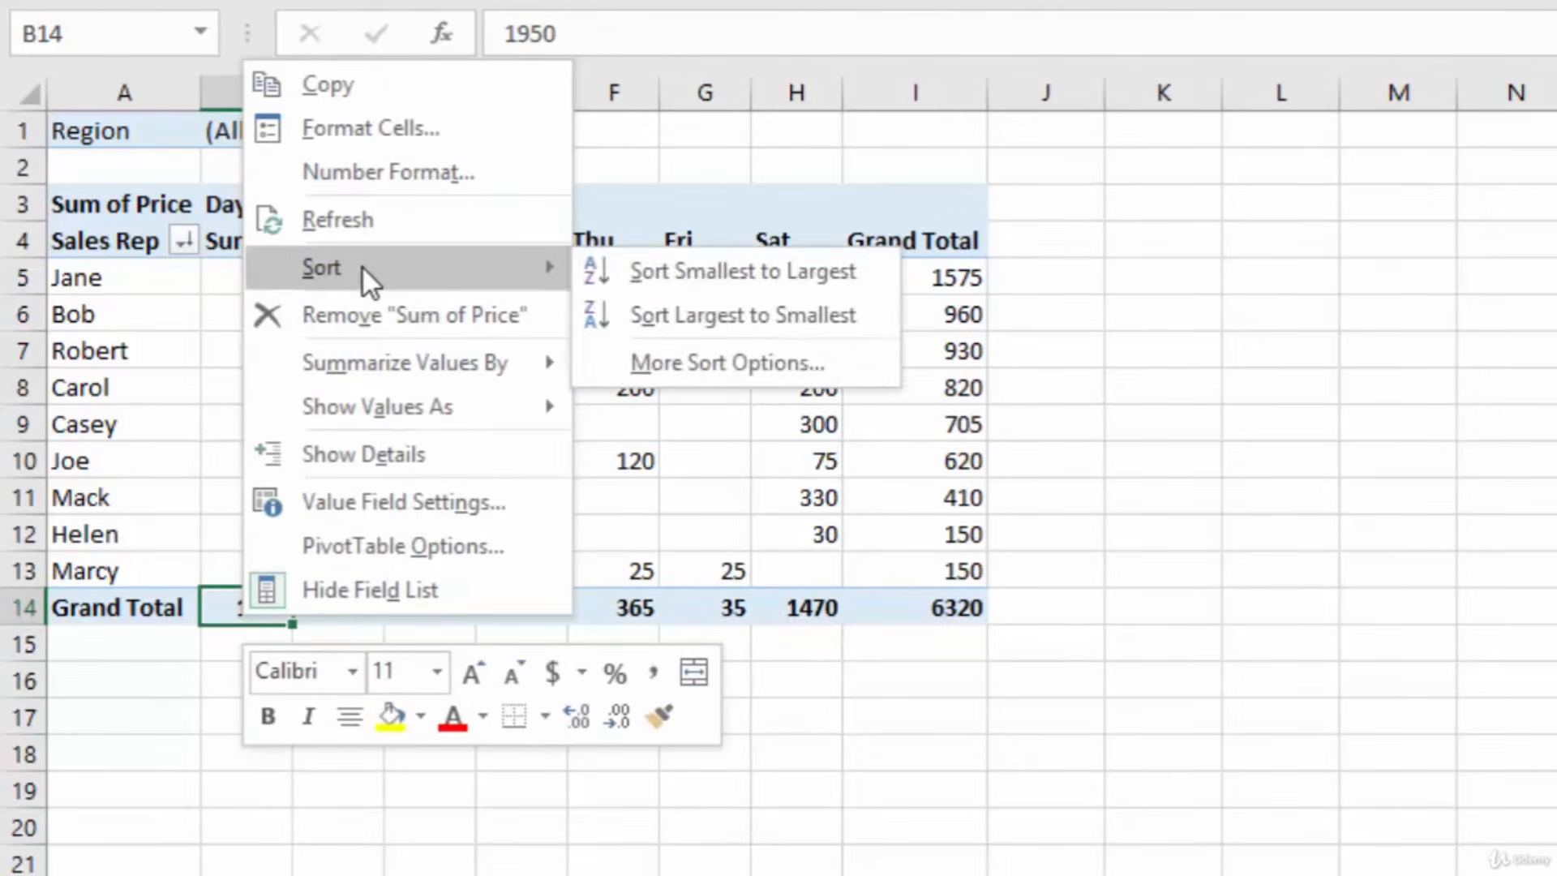
pyautogui.click(697, 314)
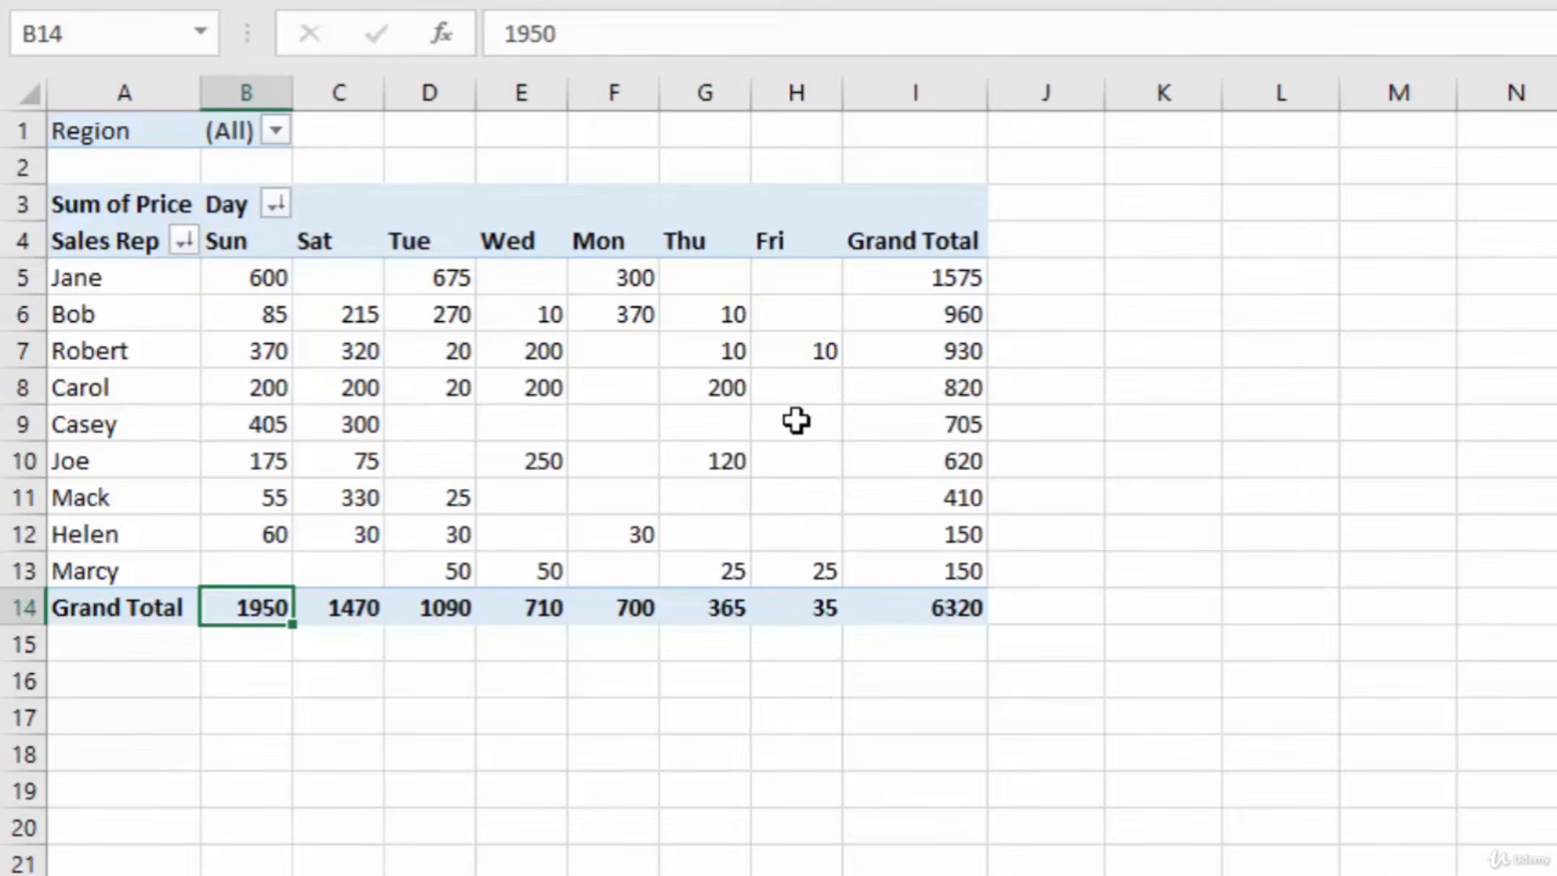
# Filter the PivotTable report to show only the East region.
pyautogui.moveTo(809, 562)
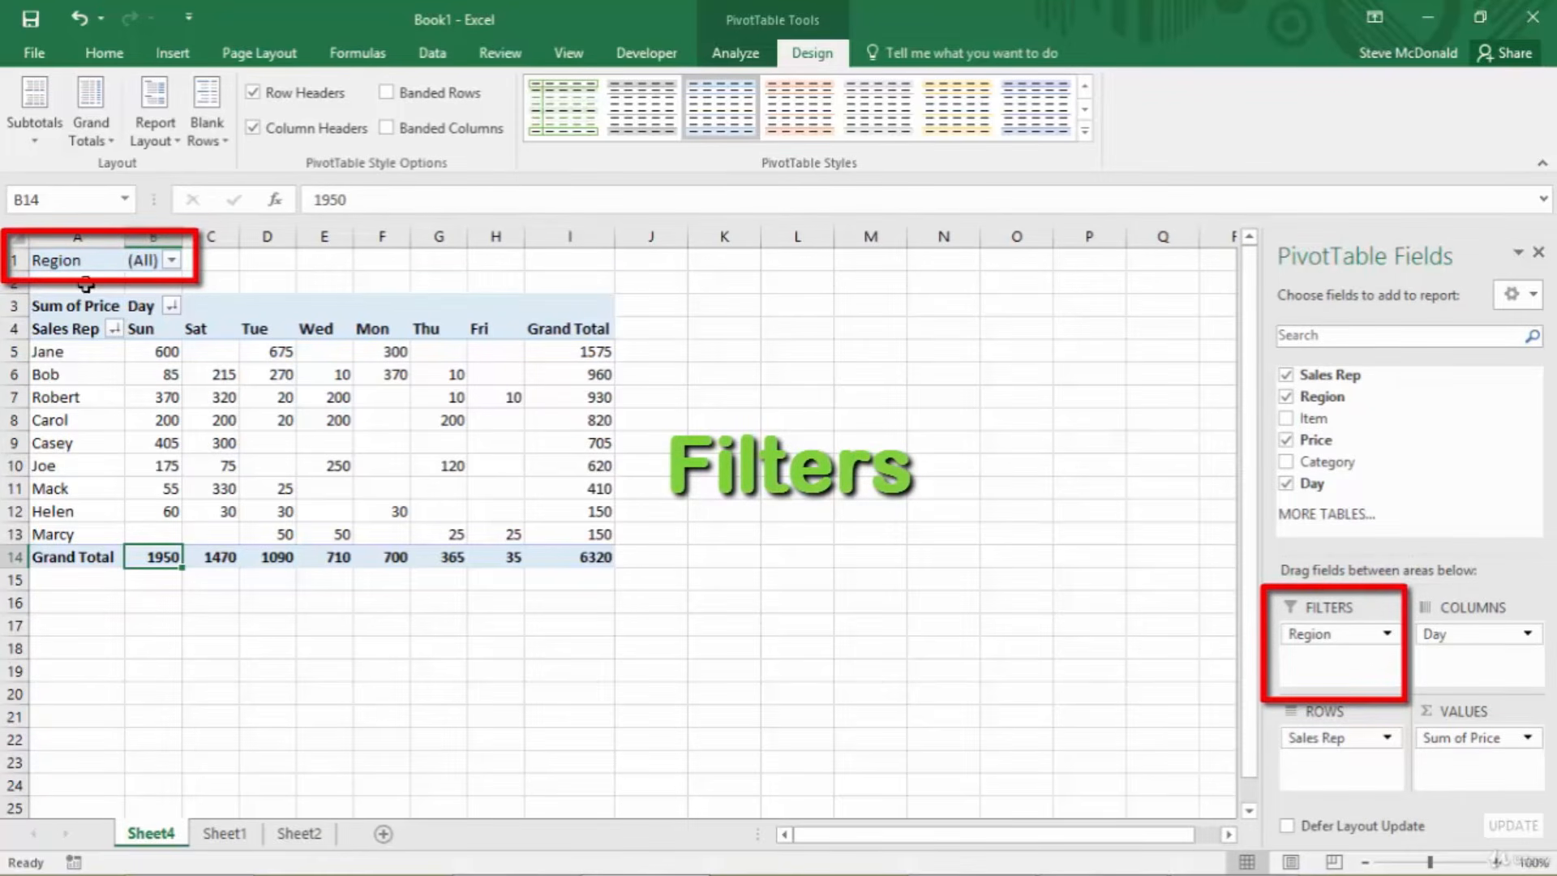
pyautogui.click(171, 261)
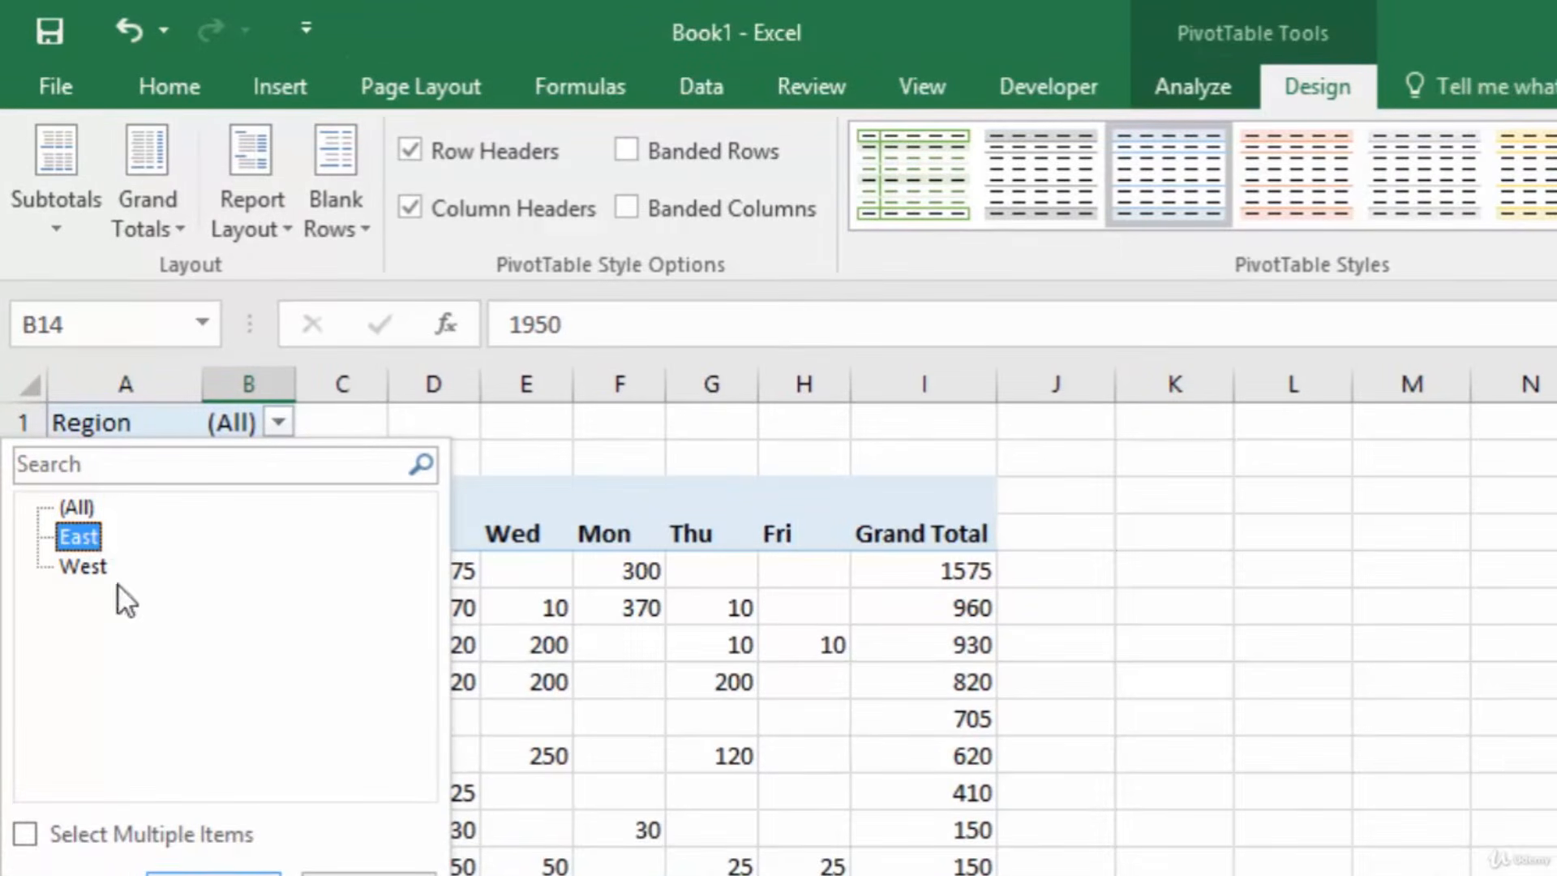
pyautogui.click(213, 874)
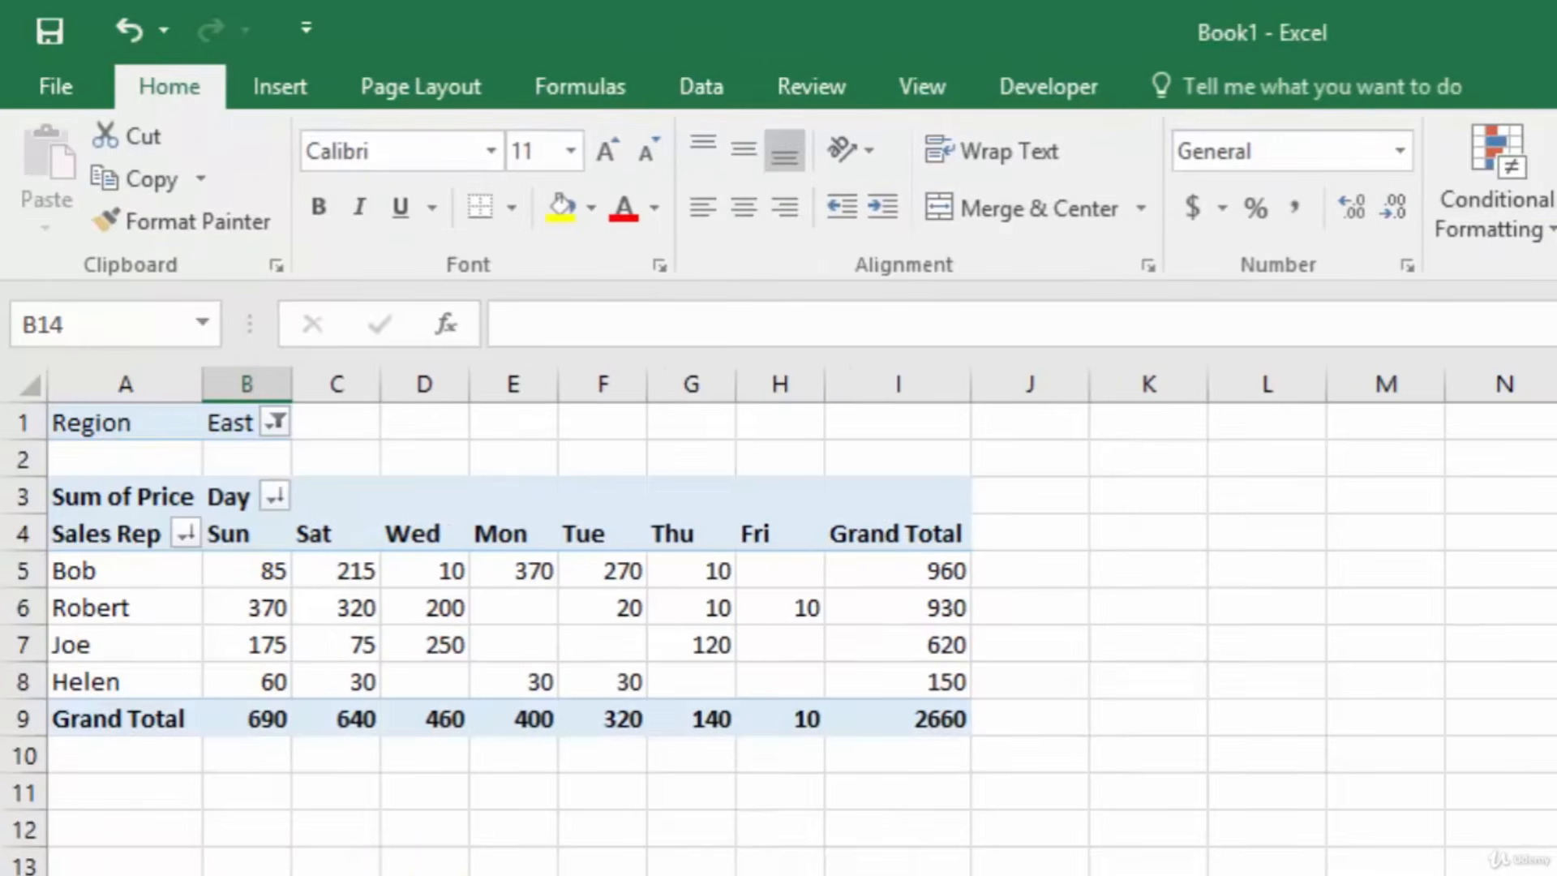
# Switch the report's Region filter to West.
pyautogui.click(247, 718)
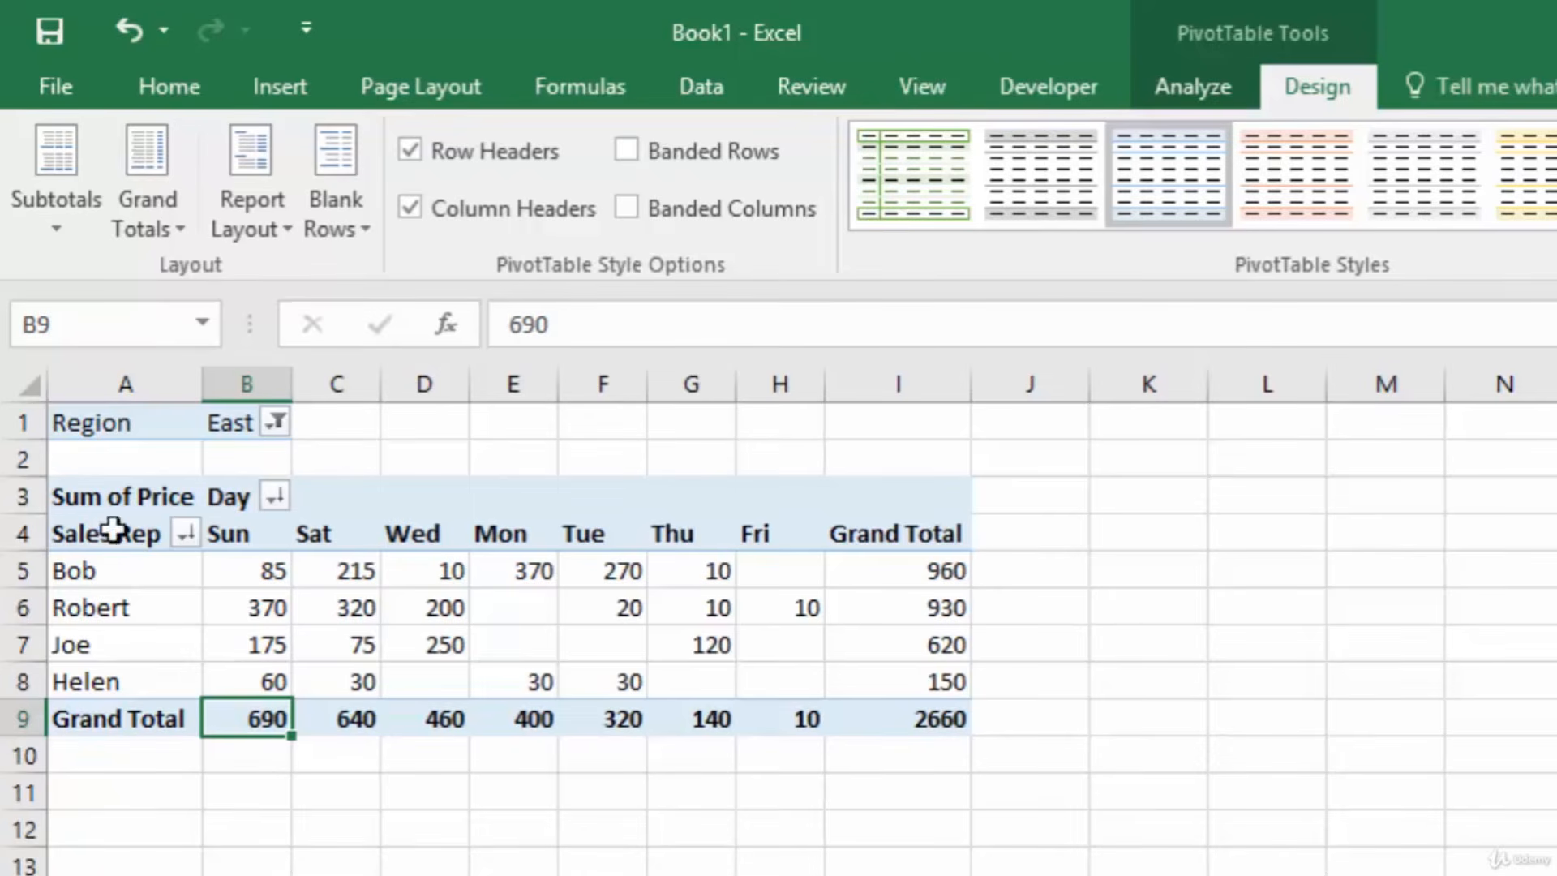
pyautogui.click(274, 422)
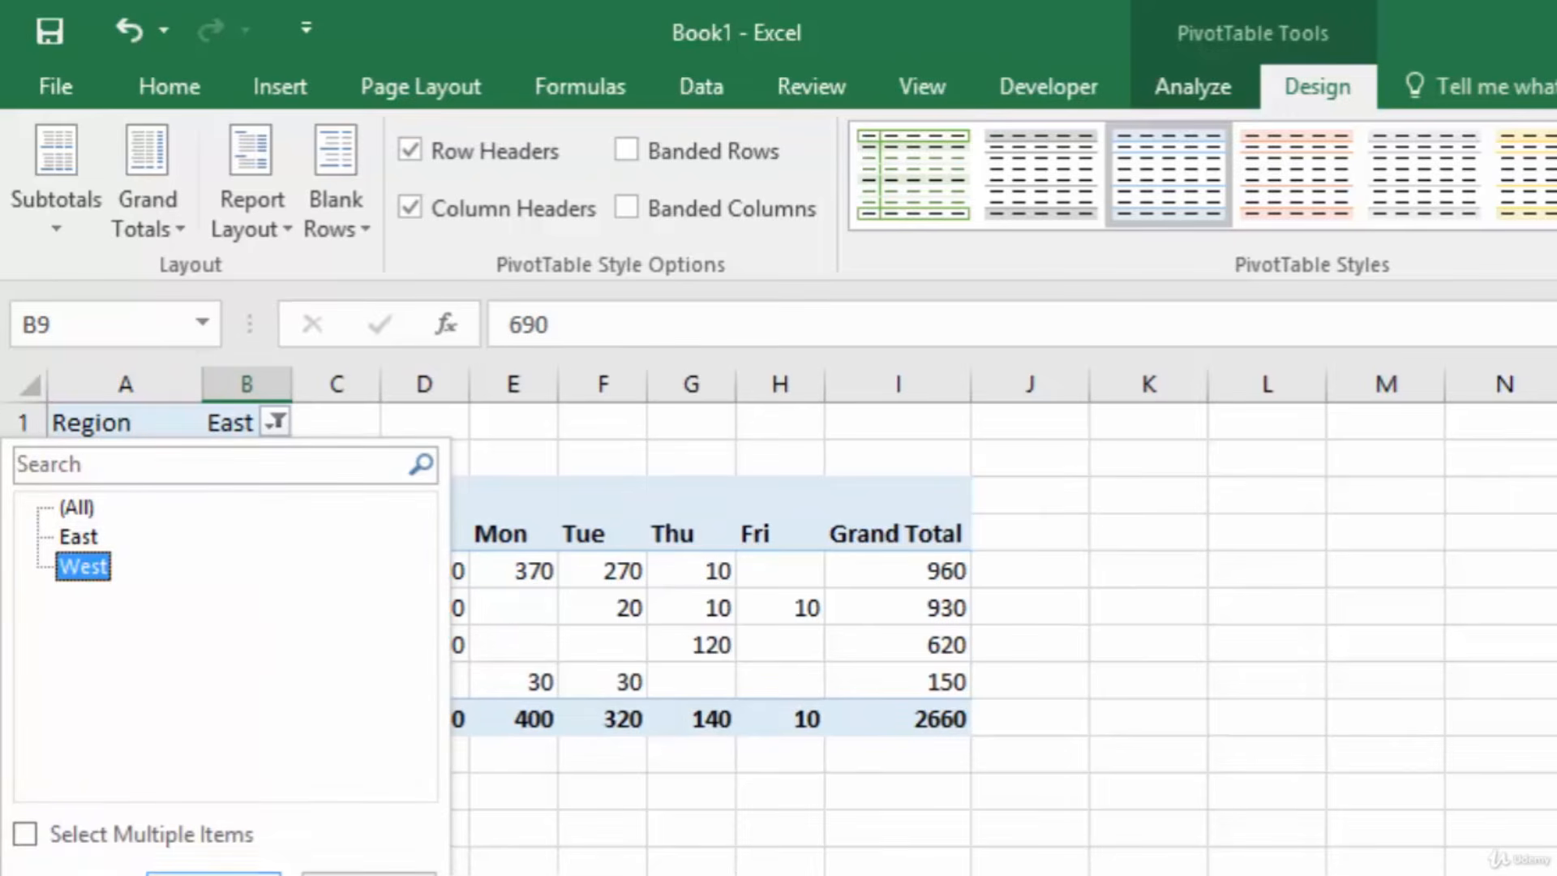
pyautogui.press('Return')
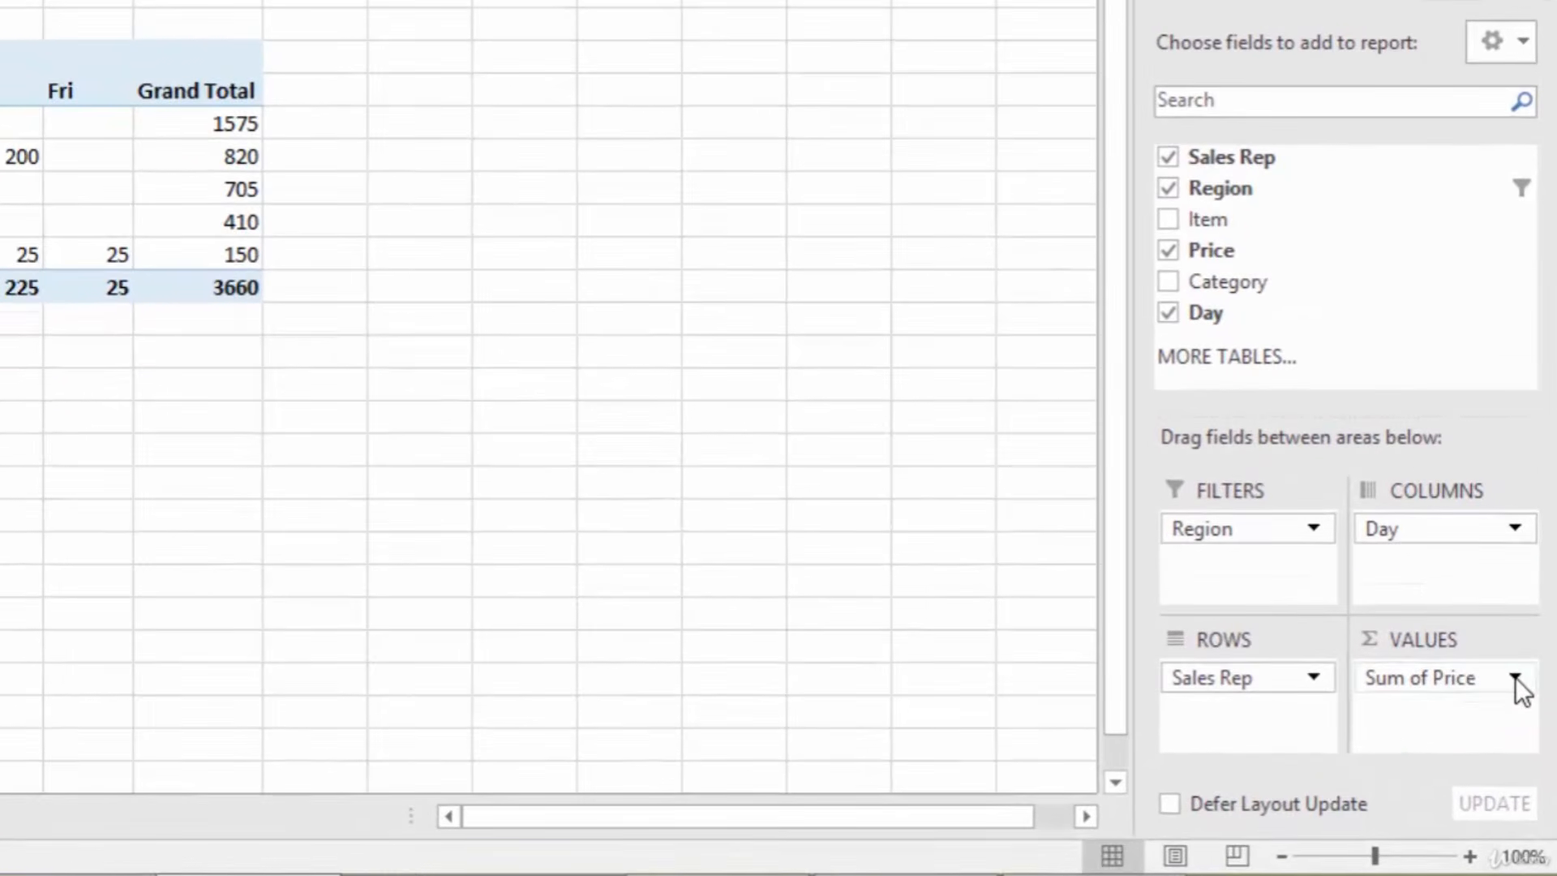
# Change the value field settings of the Price field so it is summarized by Average.
pyautogui.click(1515, 678)
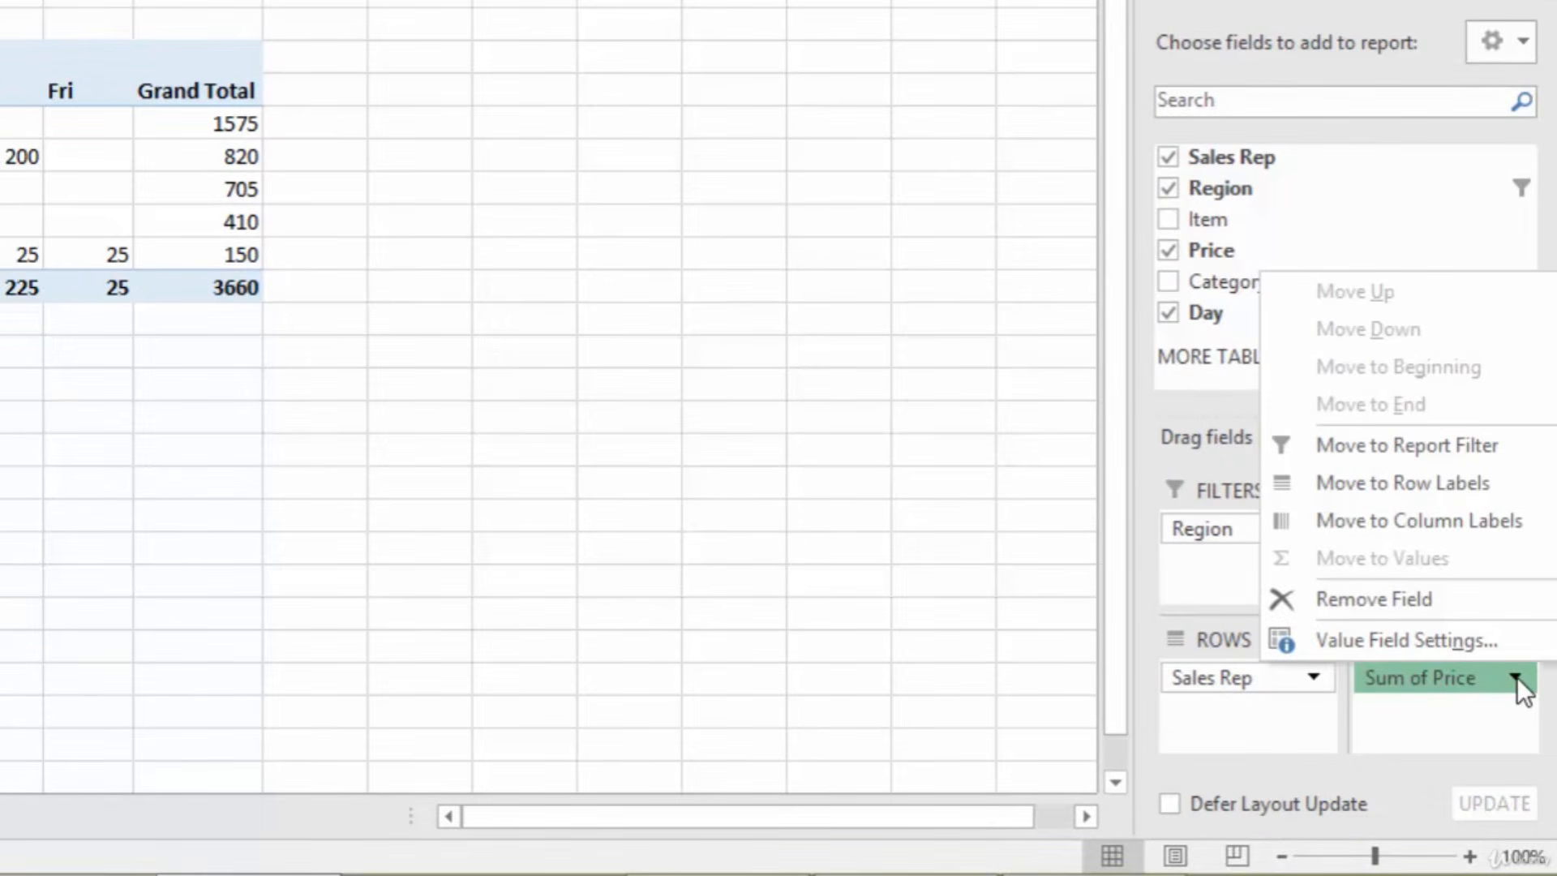
pyautogui.click(1370, 651)
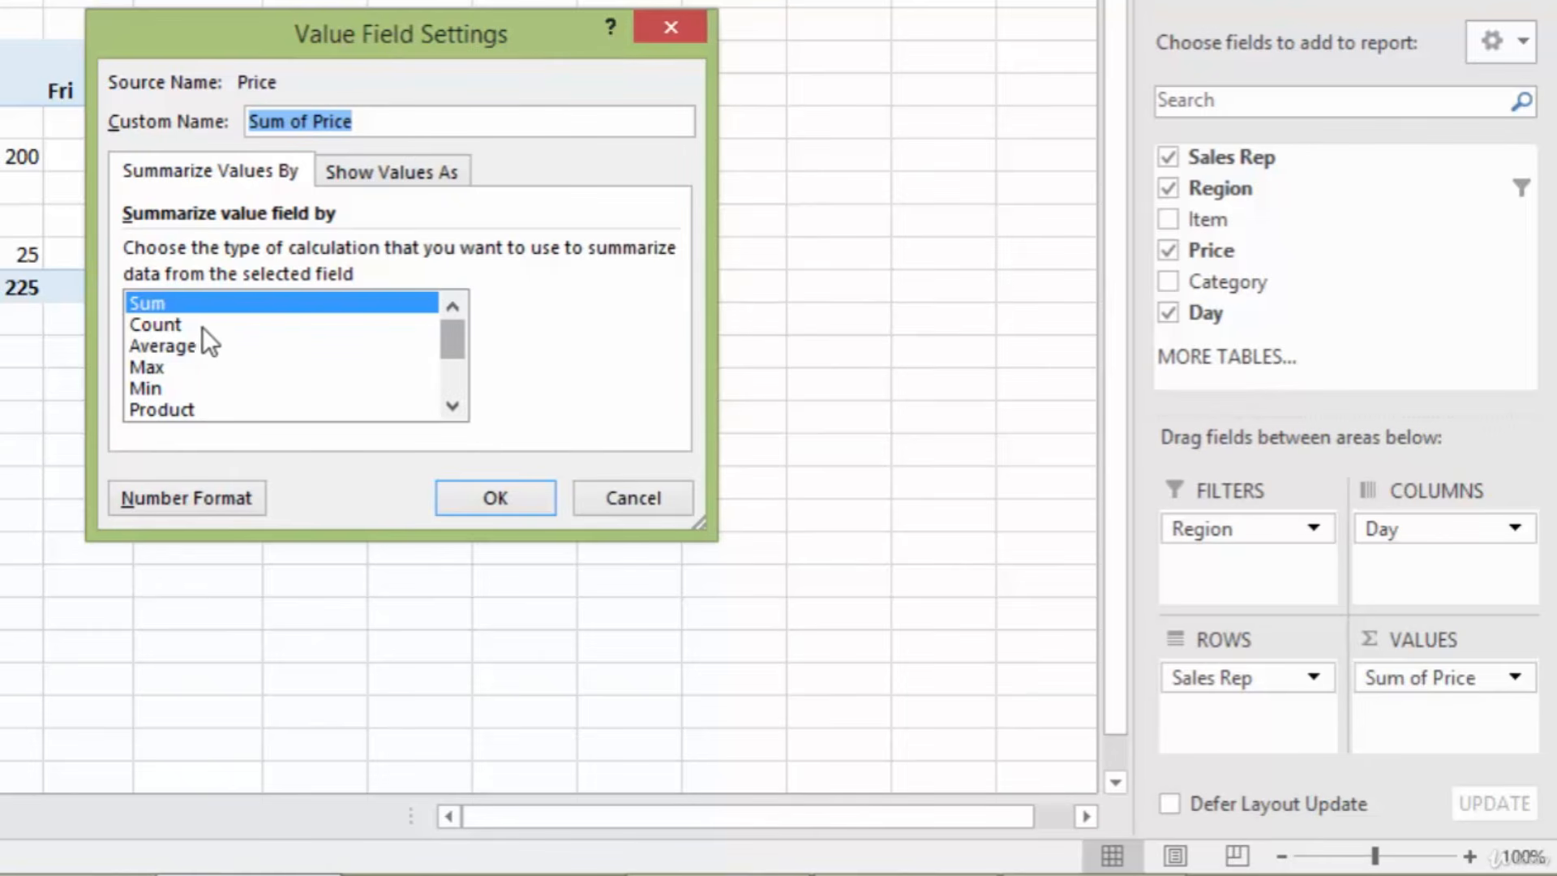
pyautogui.click(164, 347)
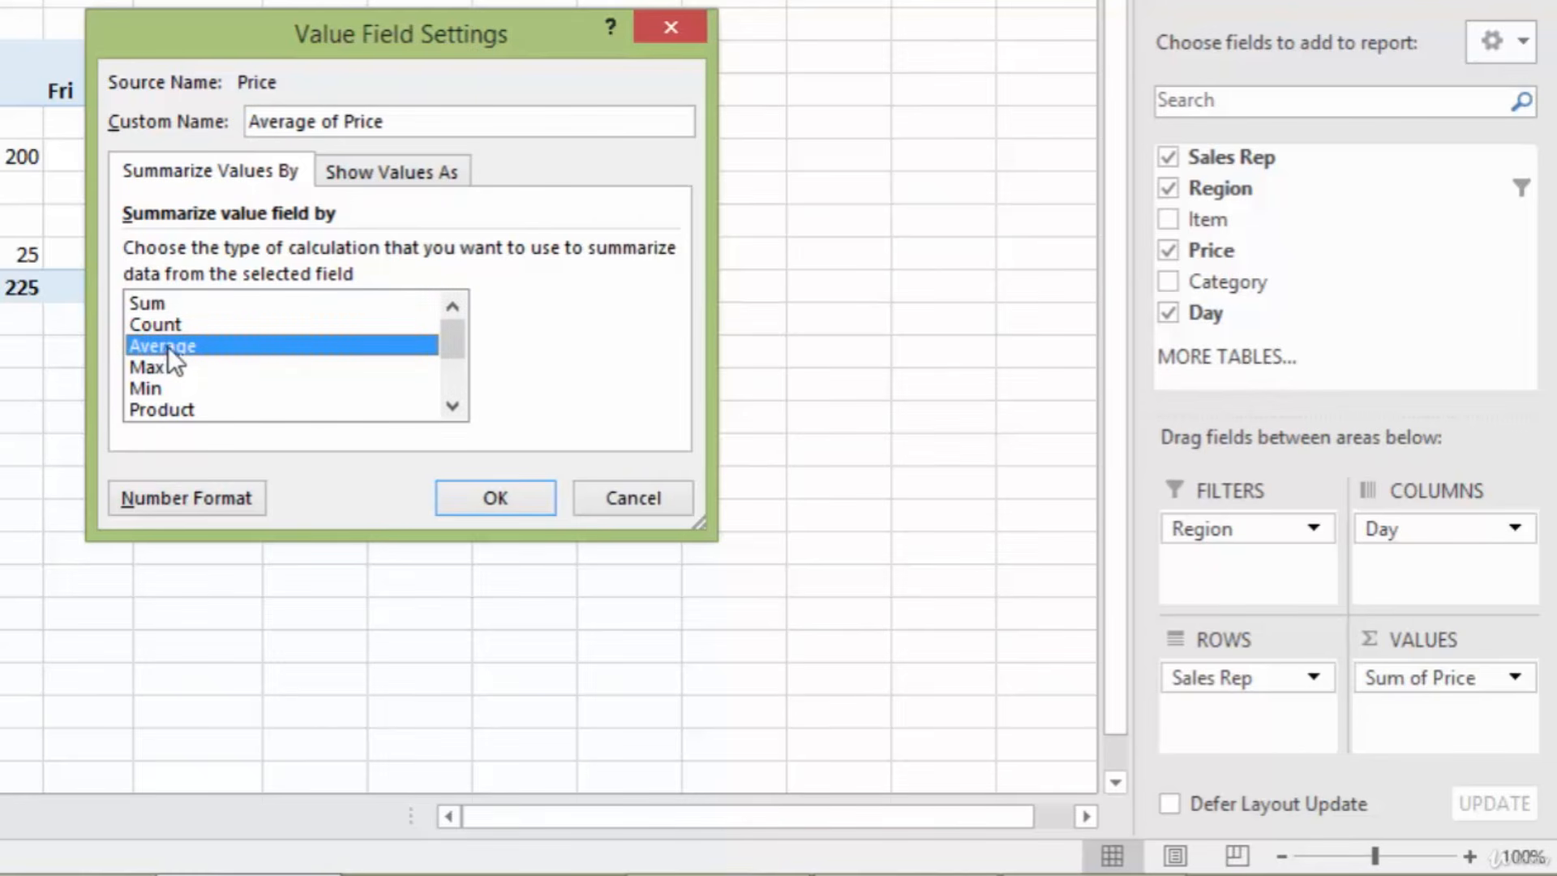
pyautogui.click(495, 498)
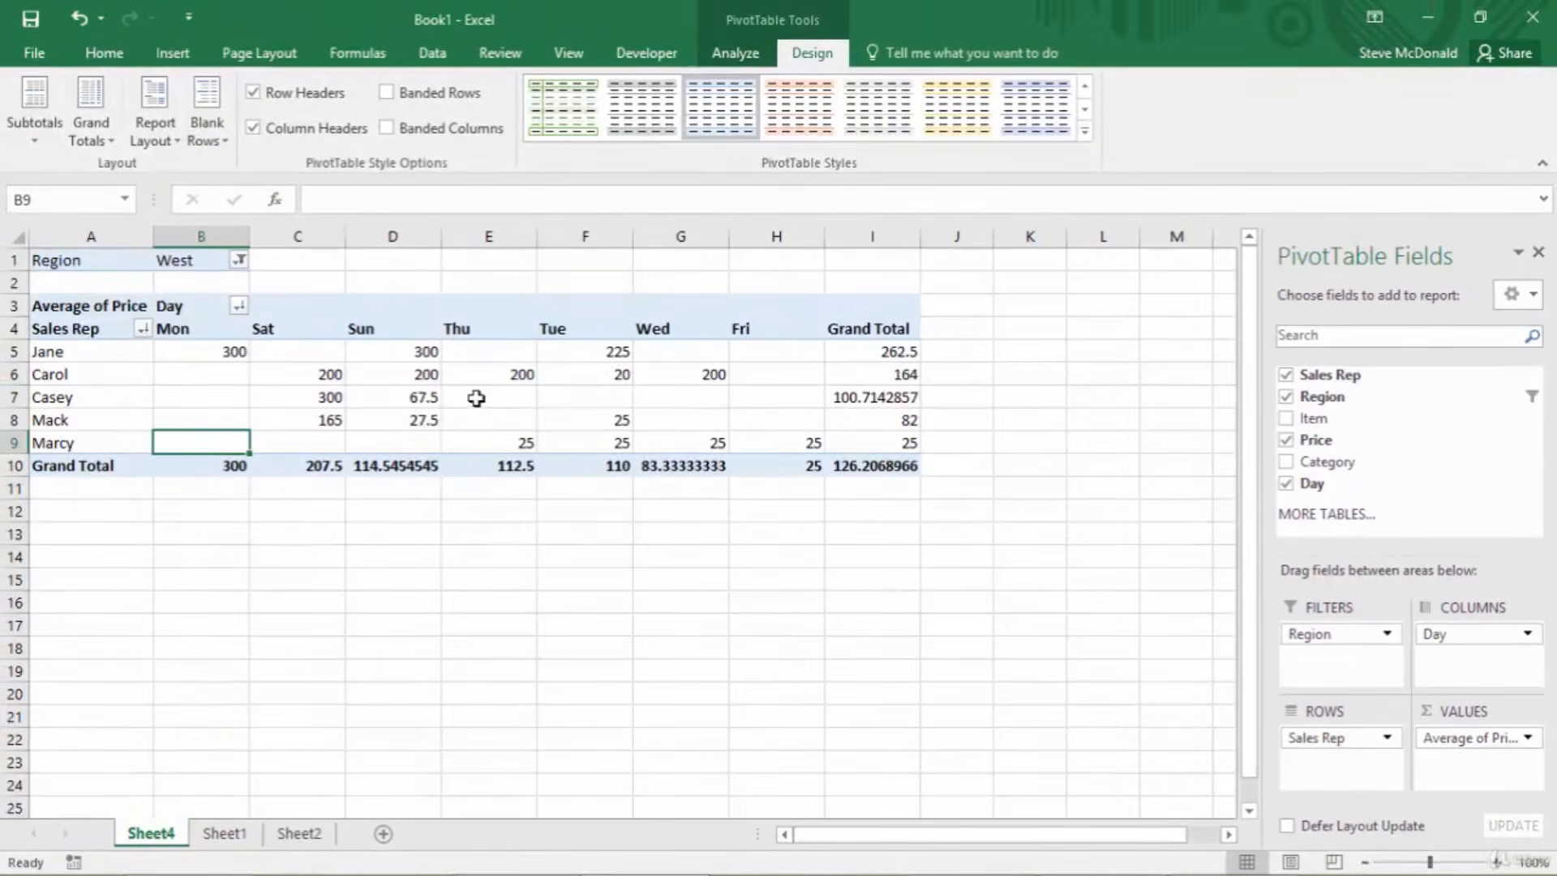
# Set the Price value field back to being summarized by Sum, starting from Casey's Sunday value.
pyautogui.moveTo(476, 398)
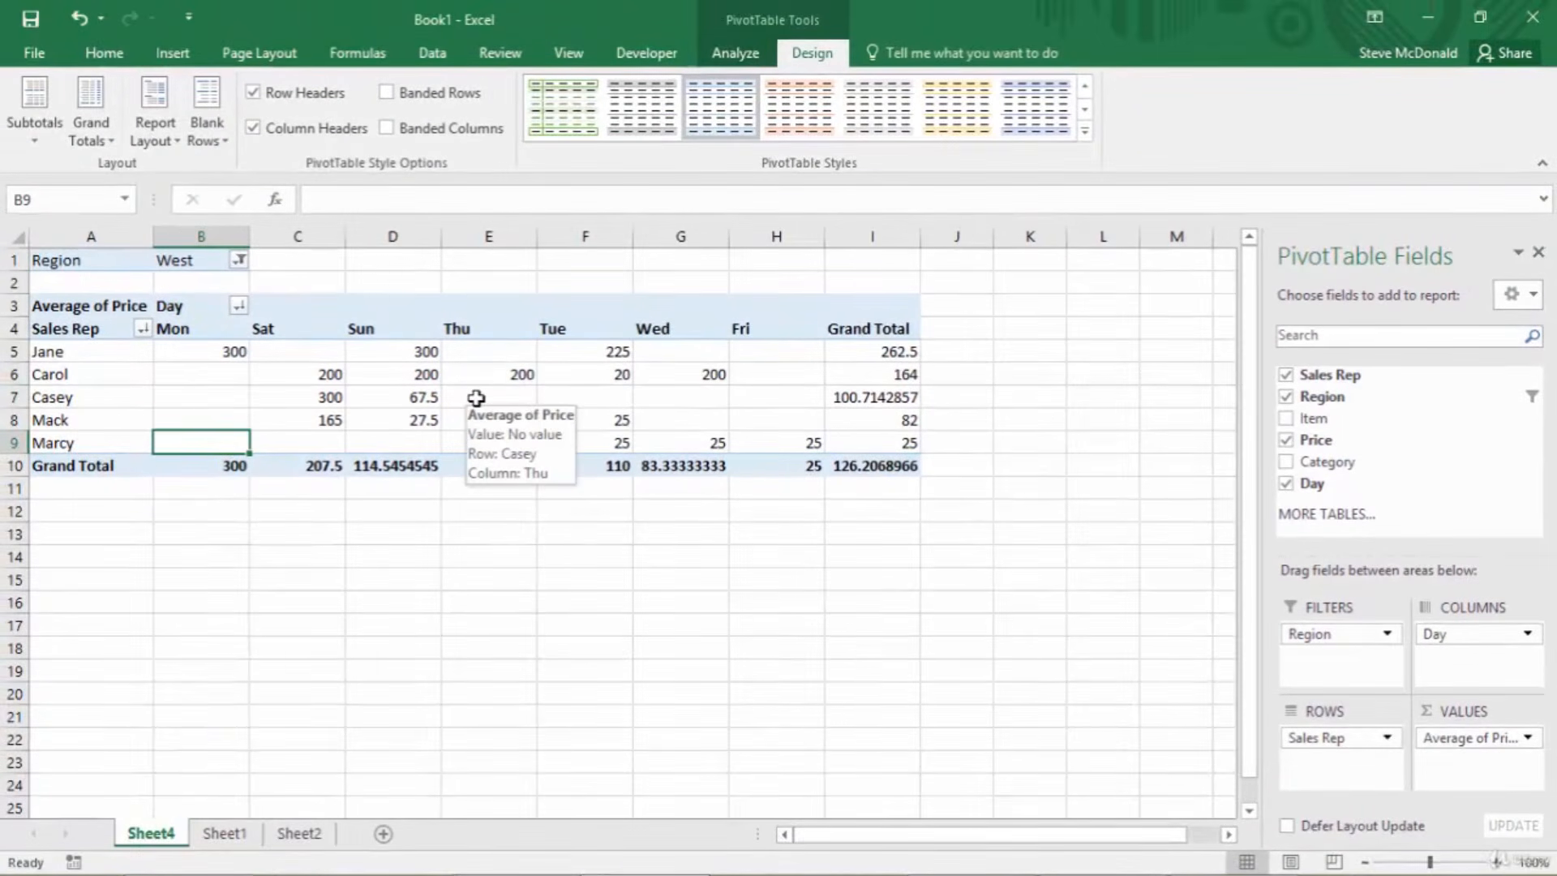
pyautogui.rightClick(412, 398)
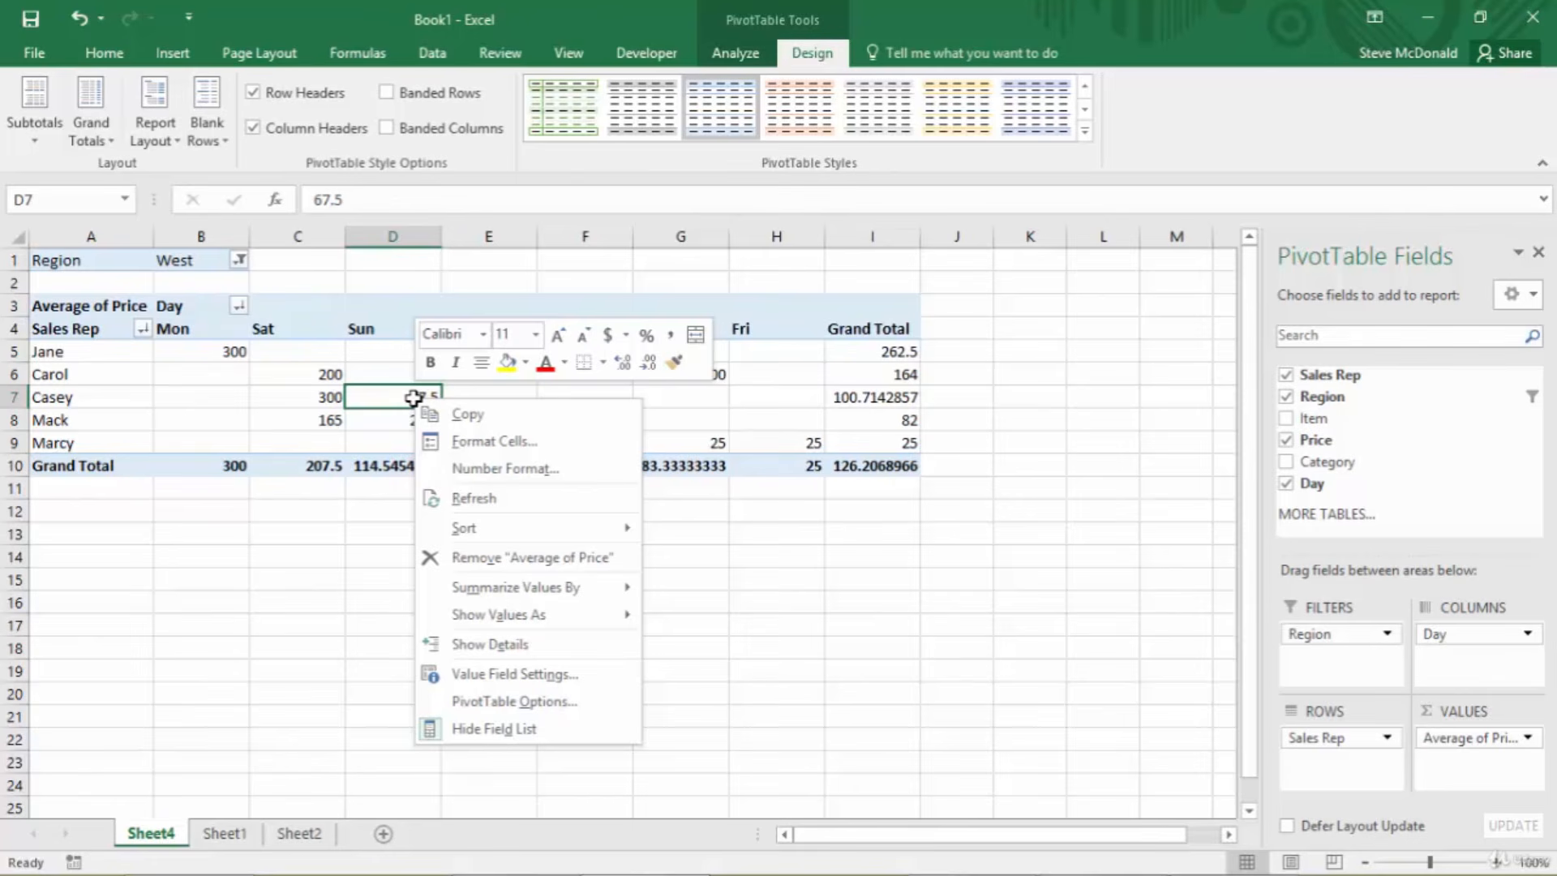
pyautogui.click(514, 678)
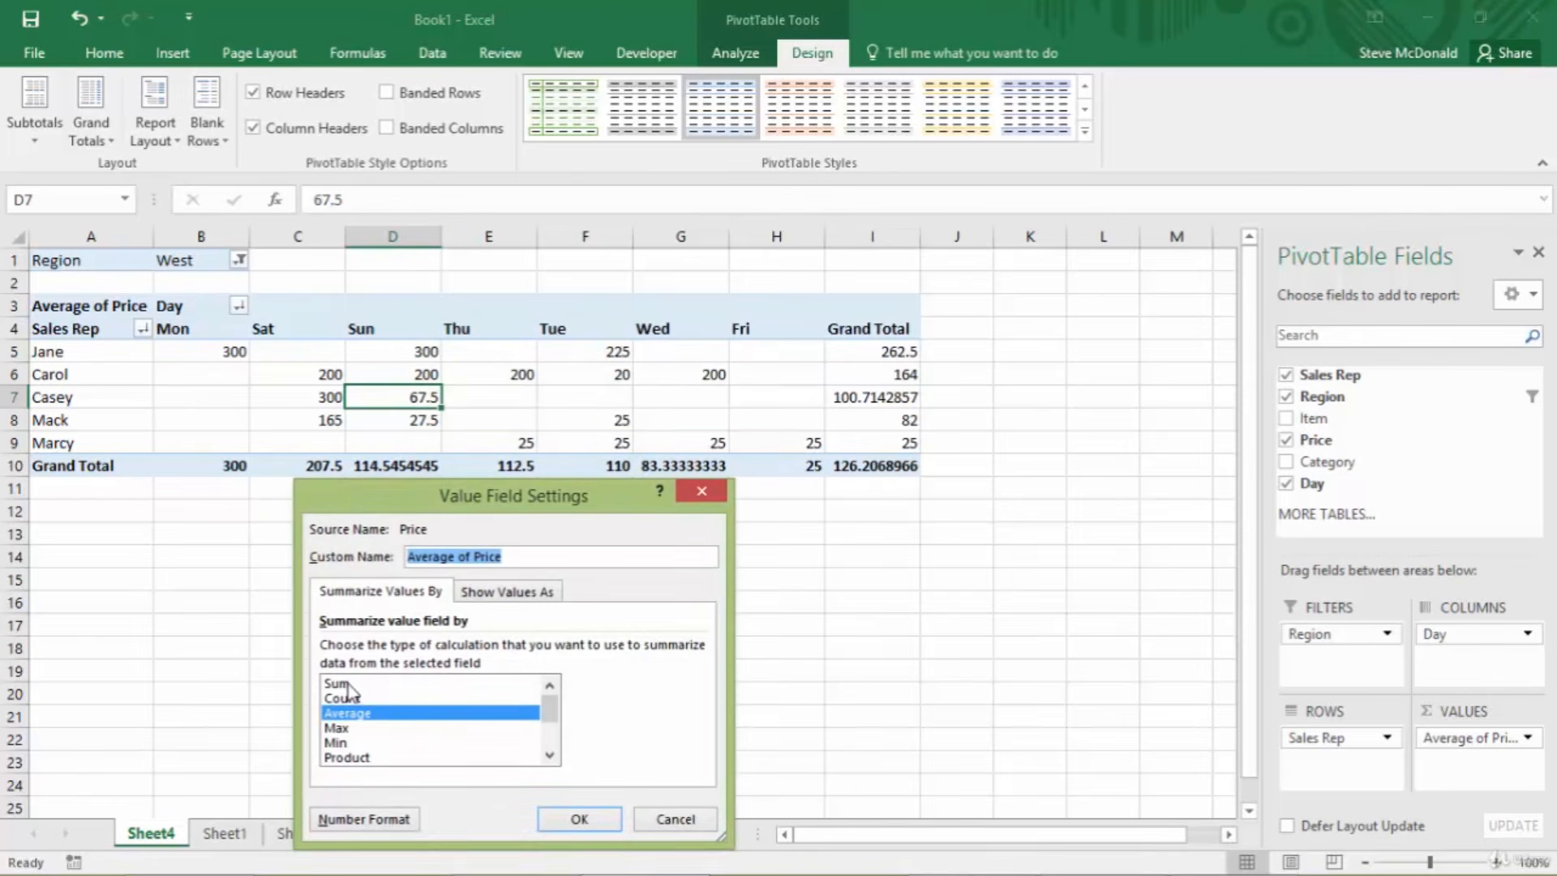
pyautogui.click(339, 684)
pyautogui.press('Return')
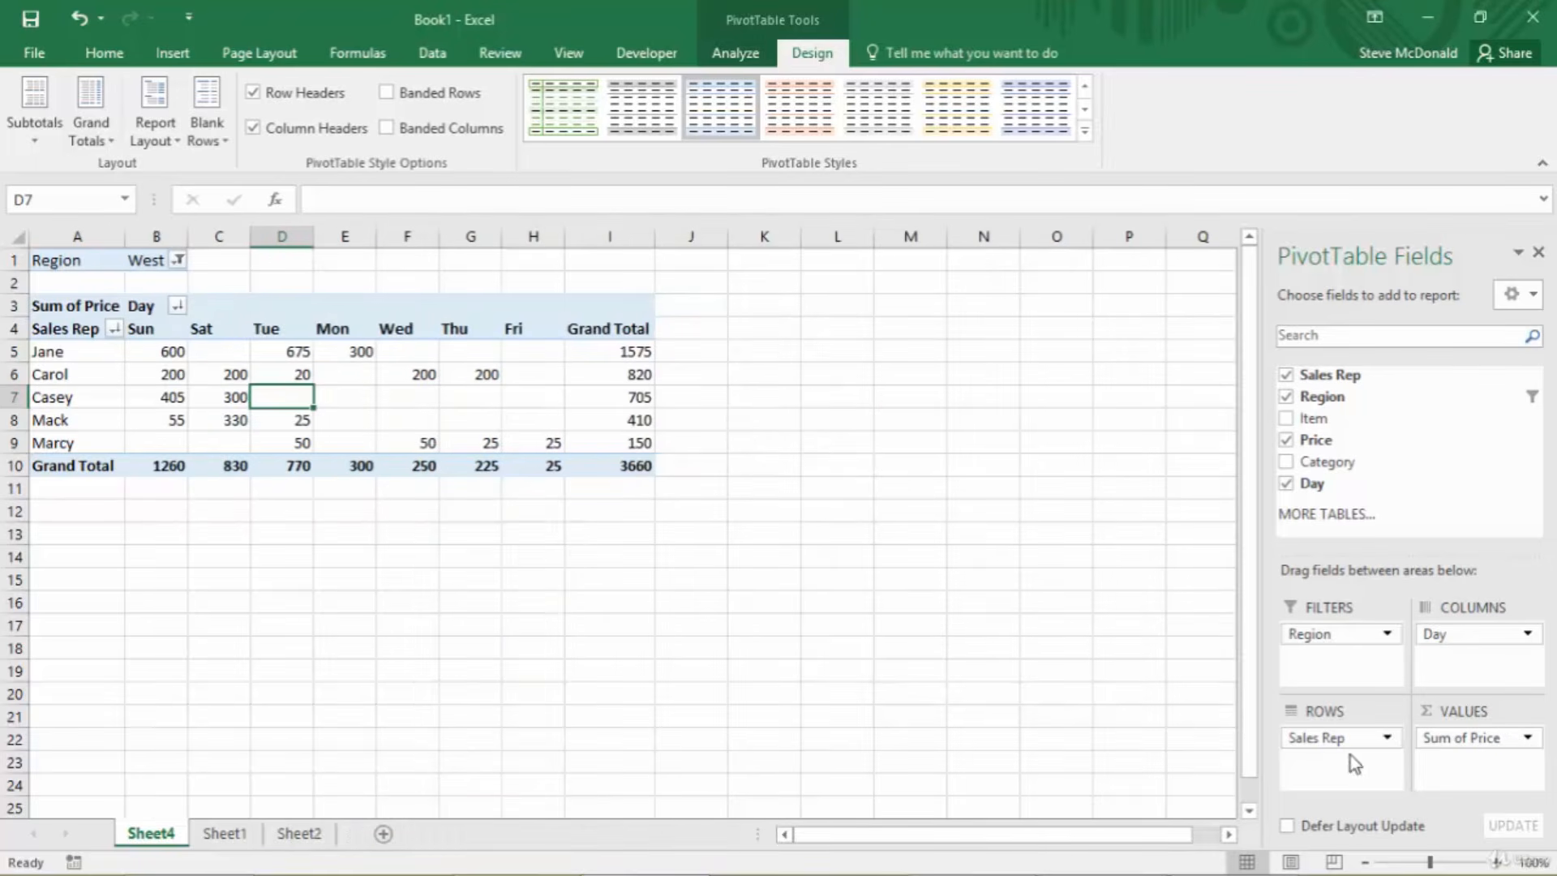